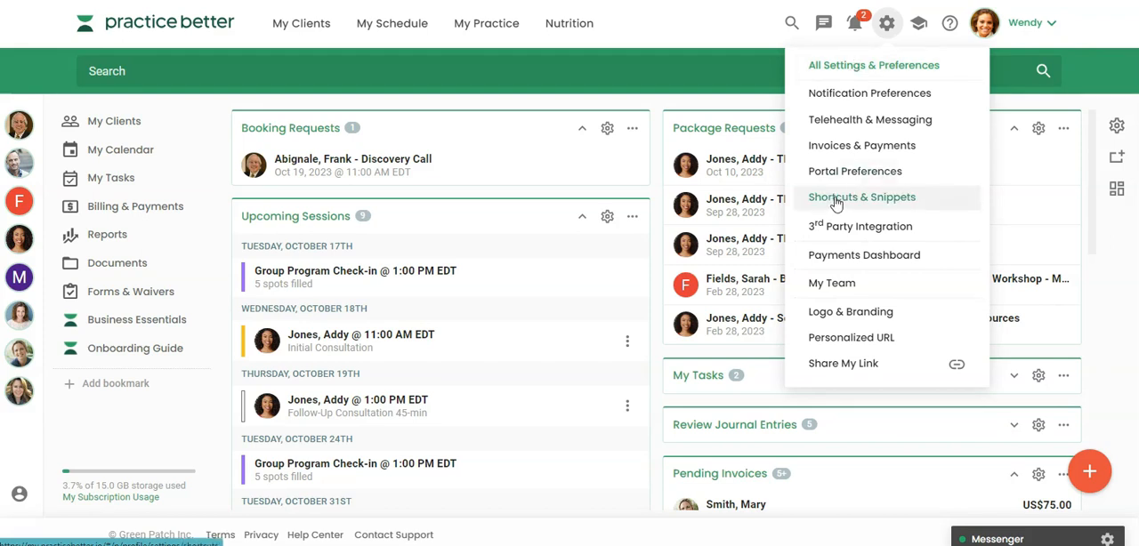
# Open the Sufficient Water Intake snippet for editing from the Shortcuts & Snippets settings
pyautogui.click(835, 66)
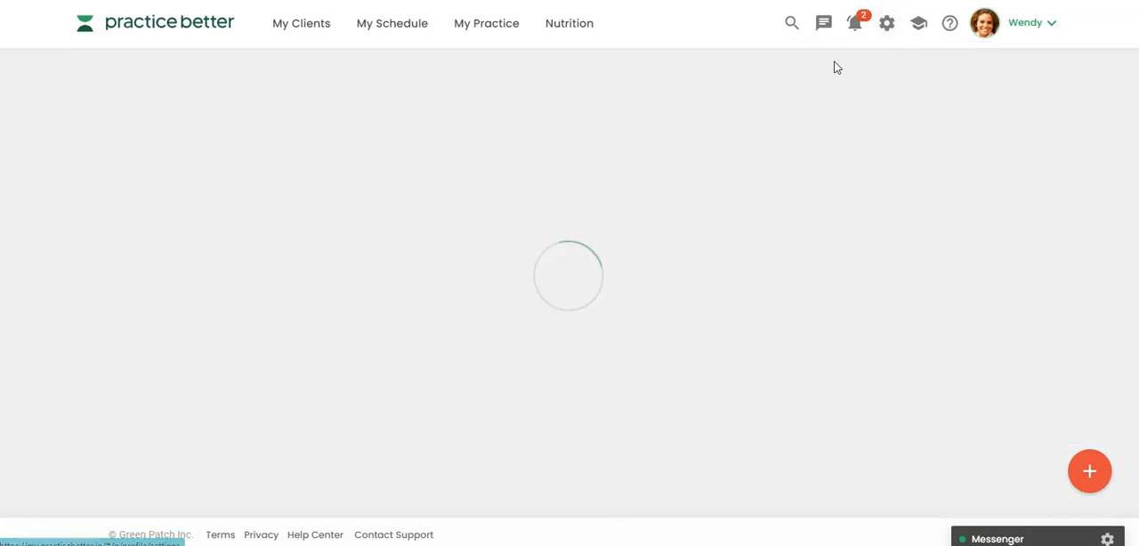
pyautogui.scroll(-2, 445, 208)
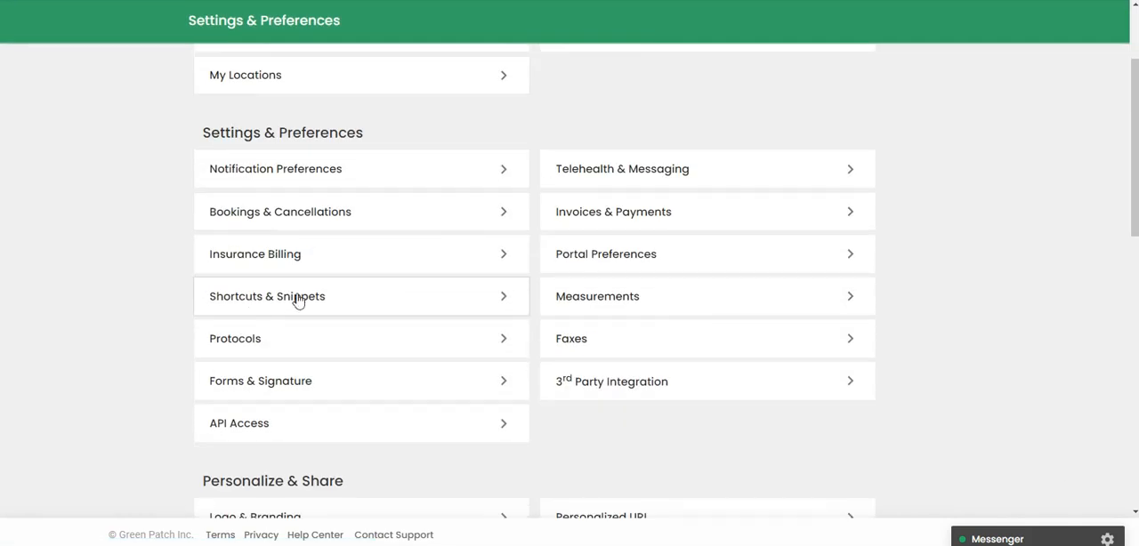
pyautogui.click(298, 301)
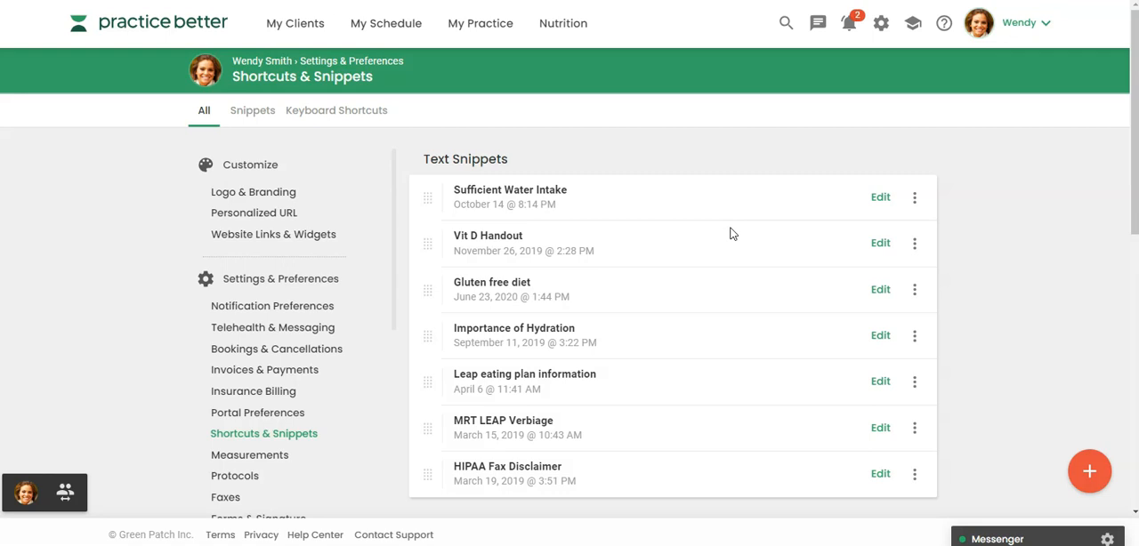
pyautogui.click(879, 201)
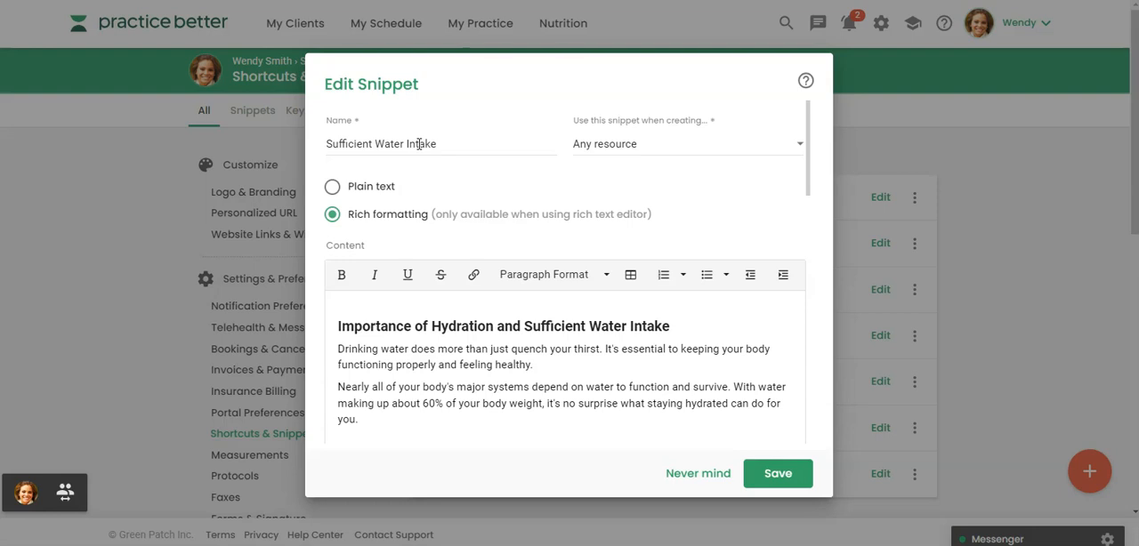
# Examine the name, formatting option and full content of the Sufficient Water Intake snippet
pyautogui.scroll(-3, 488, 381)
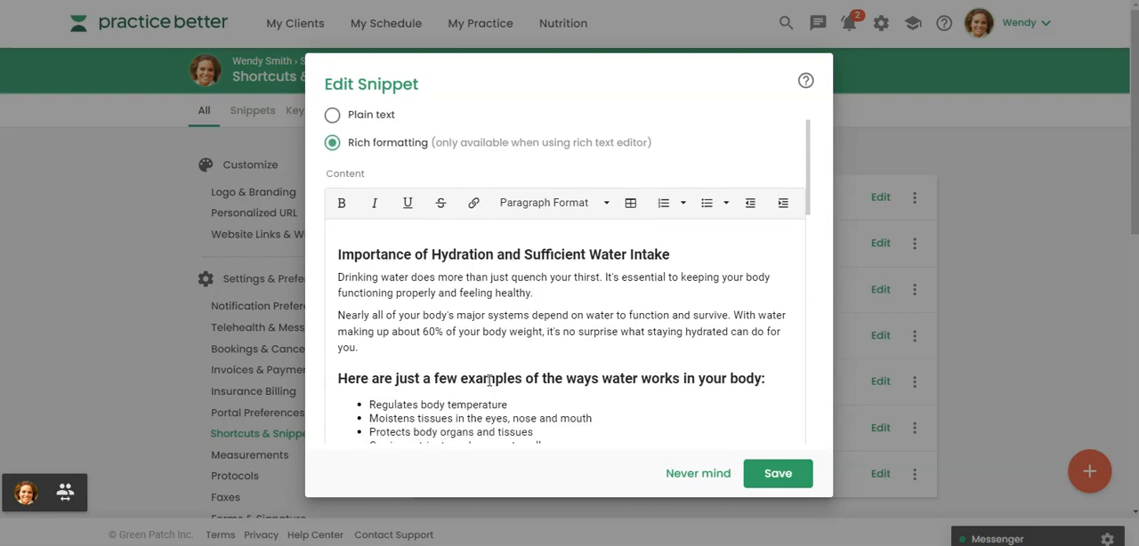
pyautogui.scroll(-5, 486, 381)
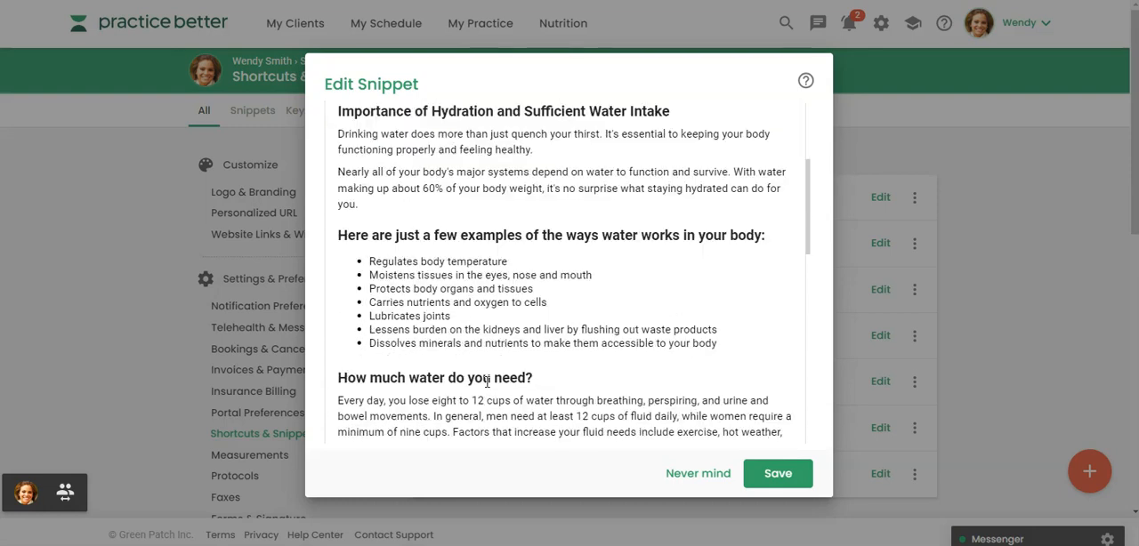
pyautogui.scroll(-2, 486, 380)
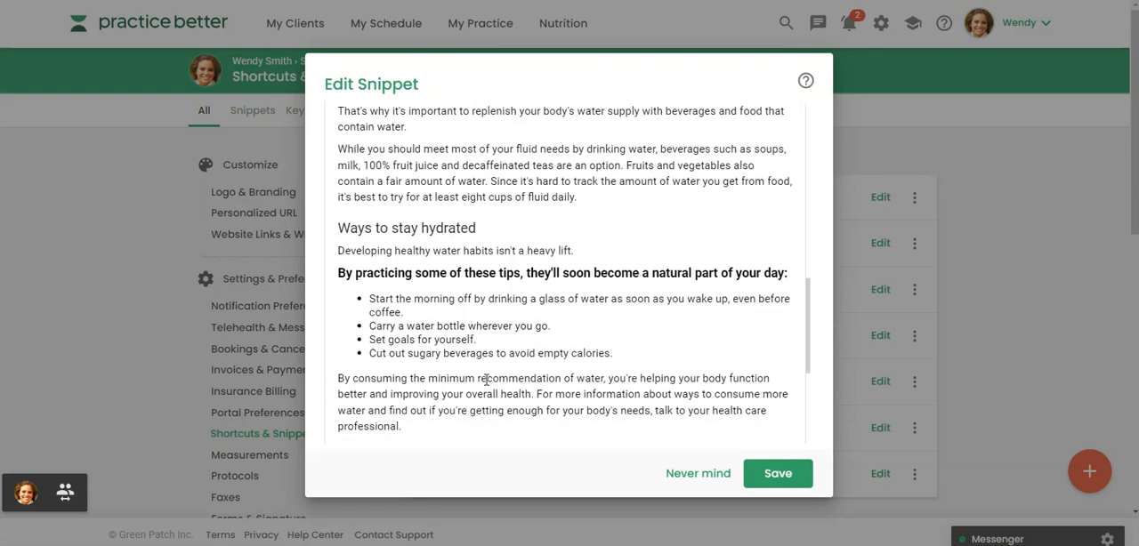
pyautogui.scroll(-2, 487, 381)
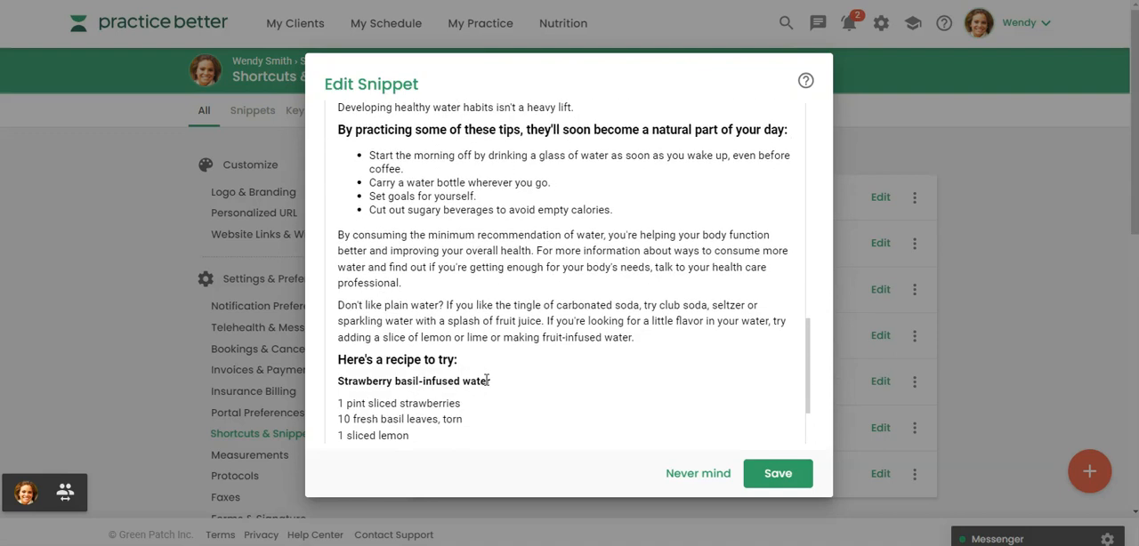
pyautogui.scroll(-2, 487, 381)
pyautogui.scroll(15, 488, 372)
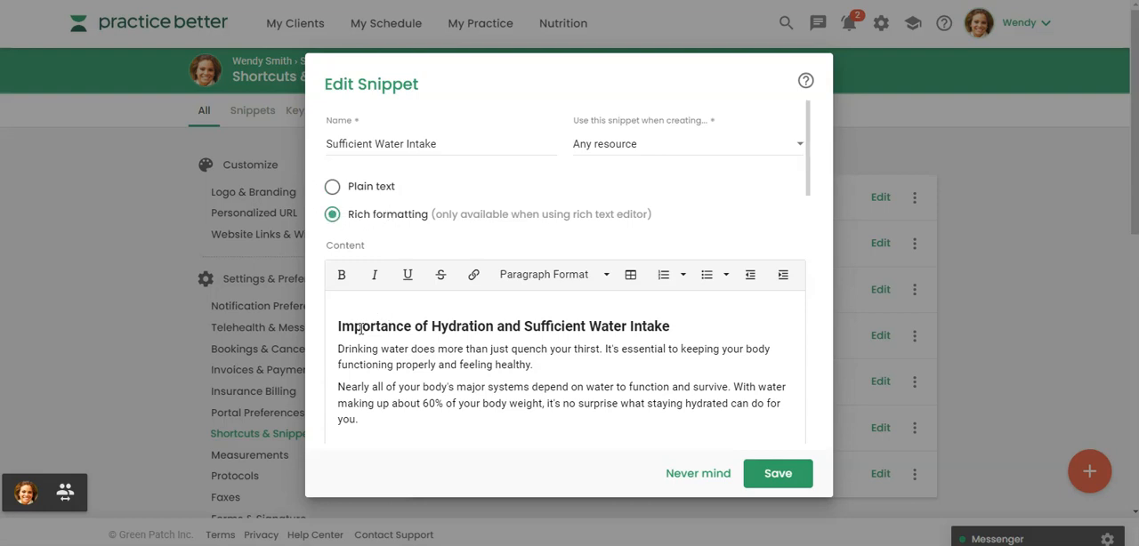
pyautogui.scroll(-1, 361, 329)
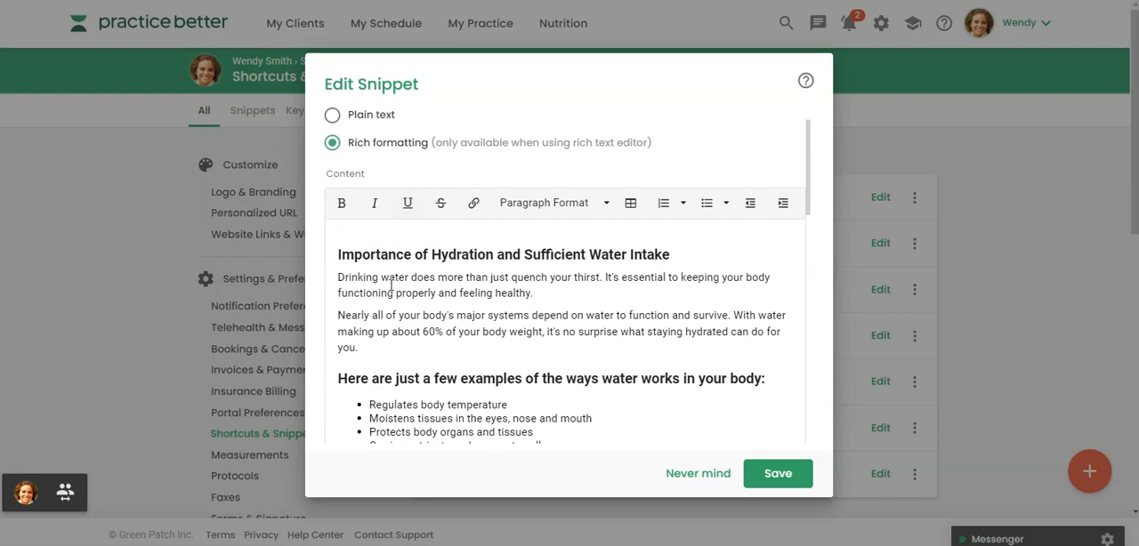
pyautogui.scroll(1, 403, 302)
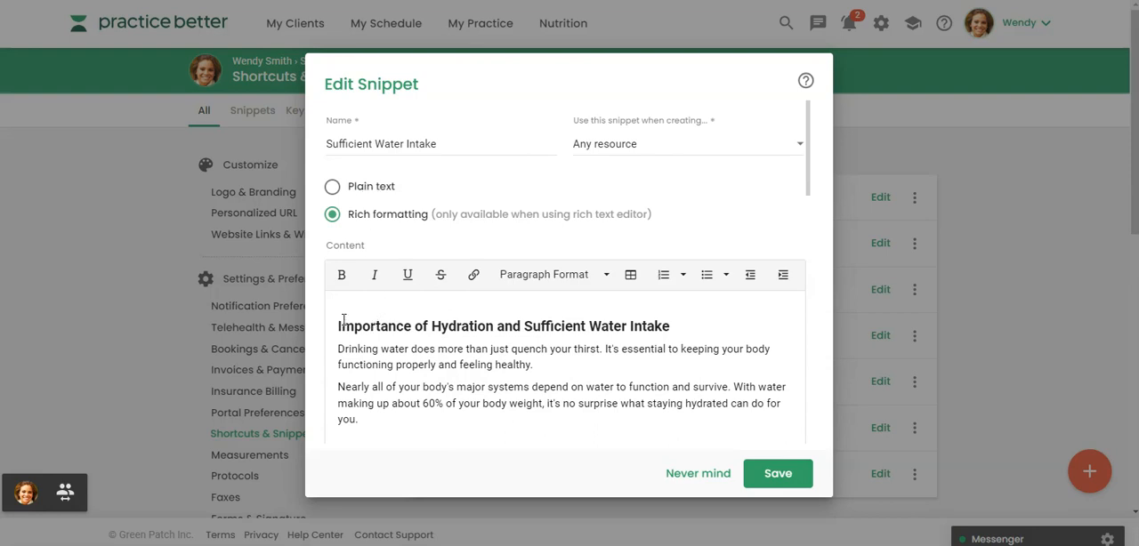
# Save the Sufficient Water Intake snippet for use with any resource and open its sharing and ownership options
pyautogui.click(602, 146)
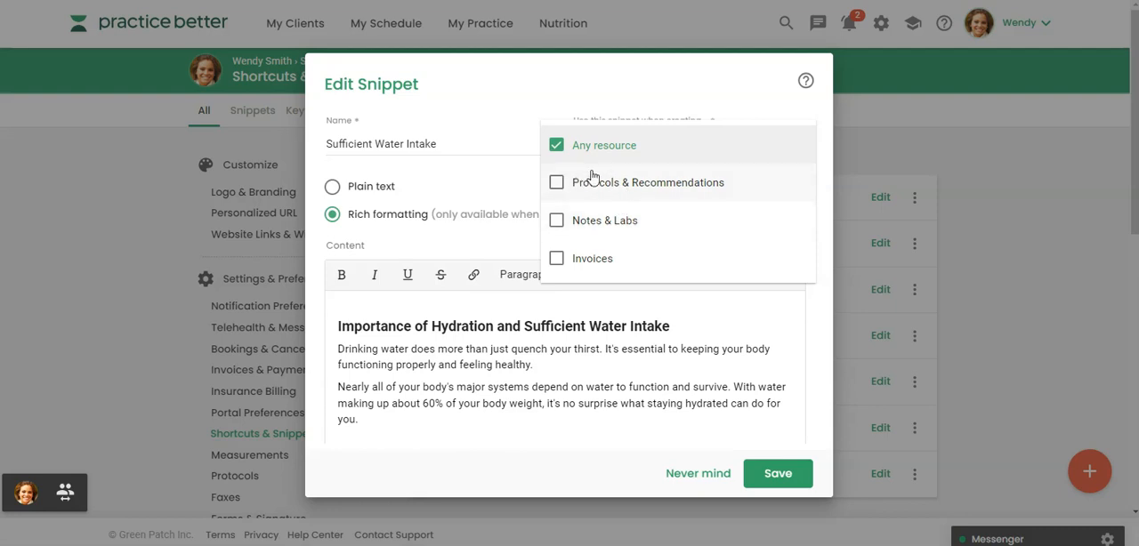
pyautogui.click(558, 185)
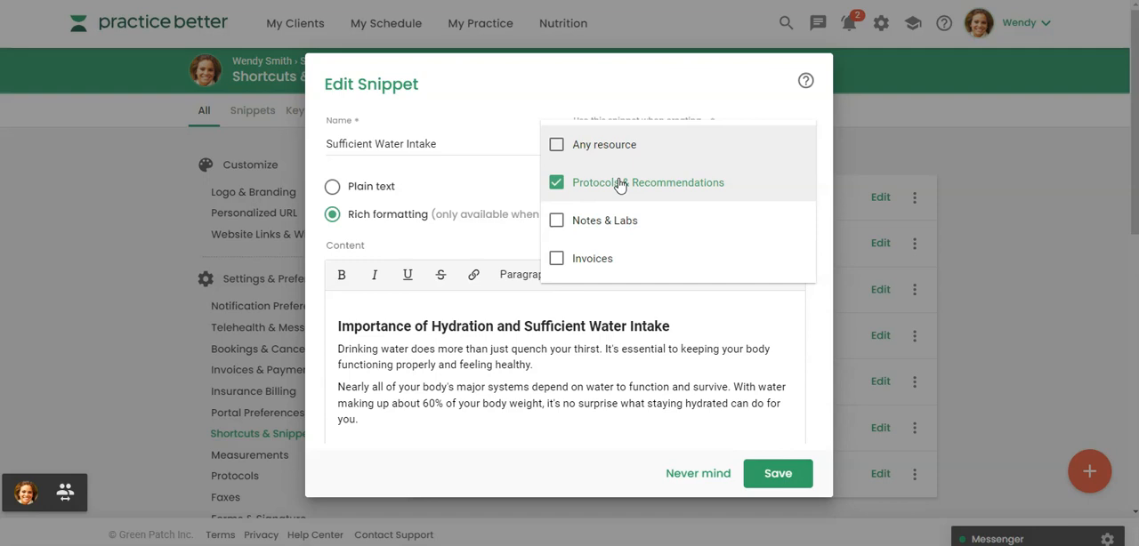
pyautogui.click(557, 146)
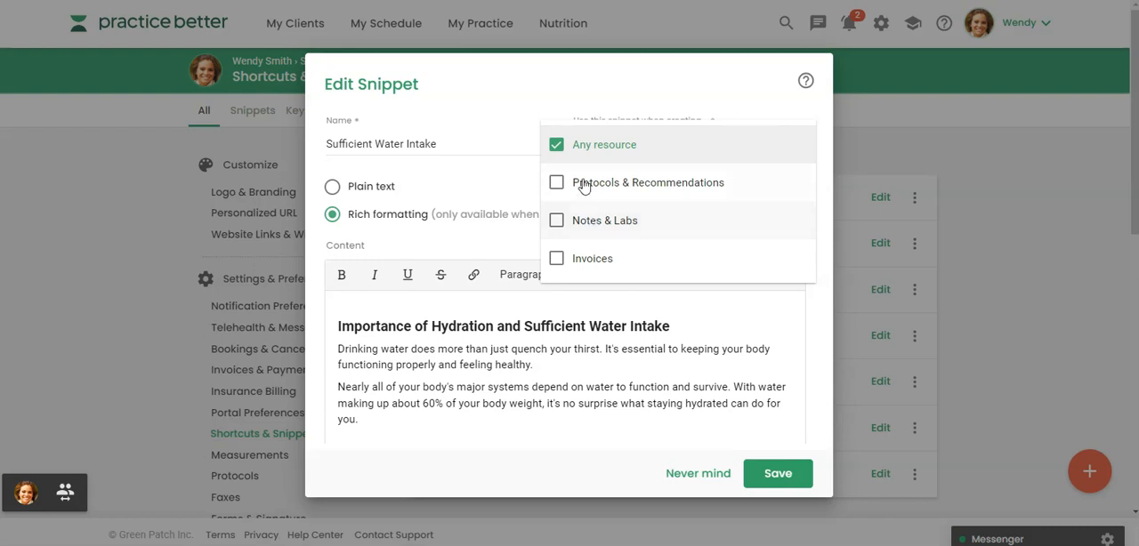
pyautogui.click(651, 413)
pyautogui.click(764, 476)
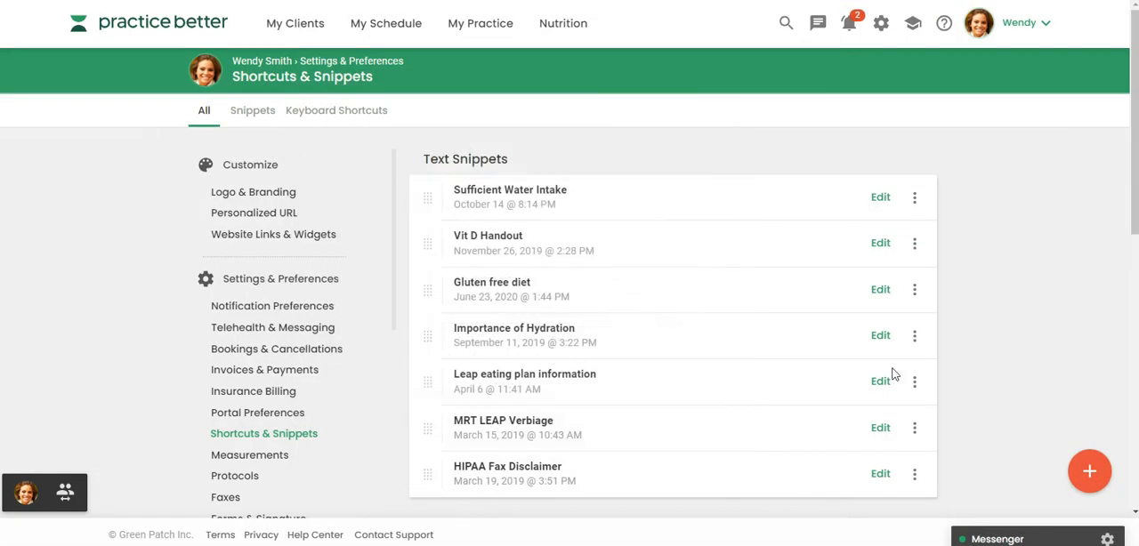
pyautogui.click(914, 199)
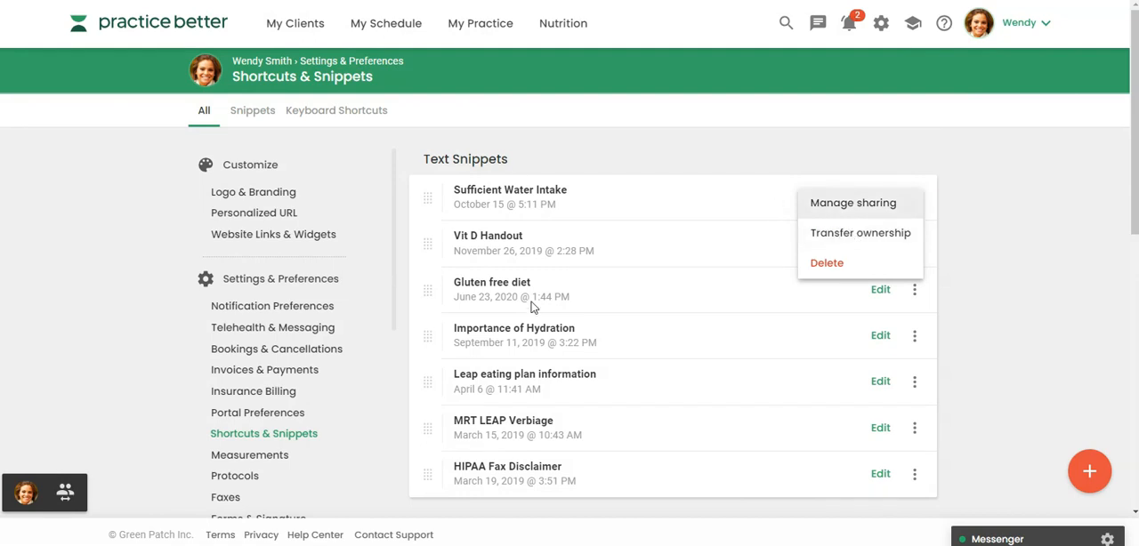
# Return to the dashboard and open the notes history of the fourth client in the client shortcuts
pyautogui.click(153, 27)
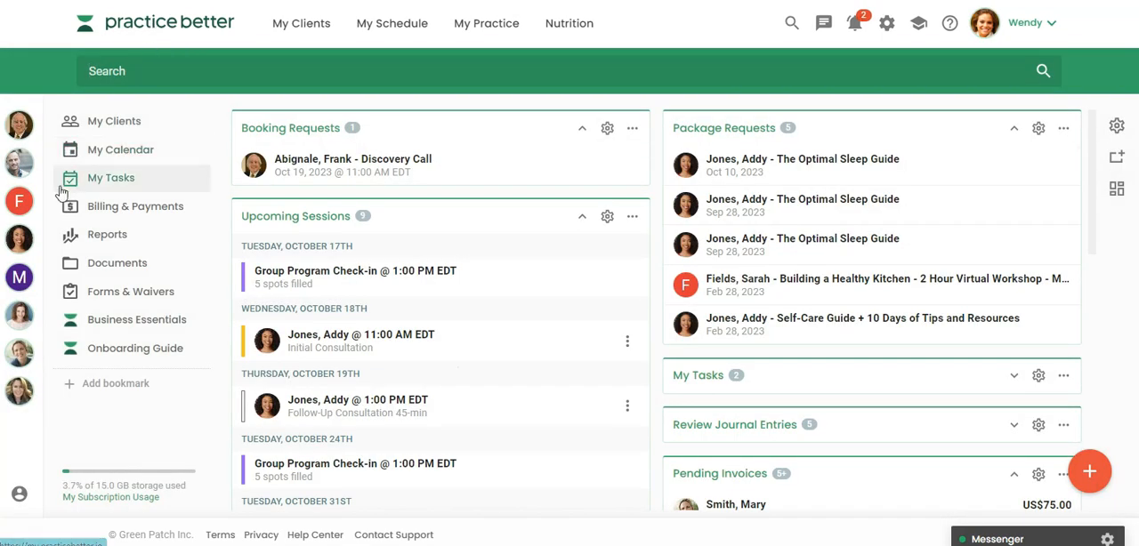
pyautogui.click(17, 240)
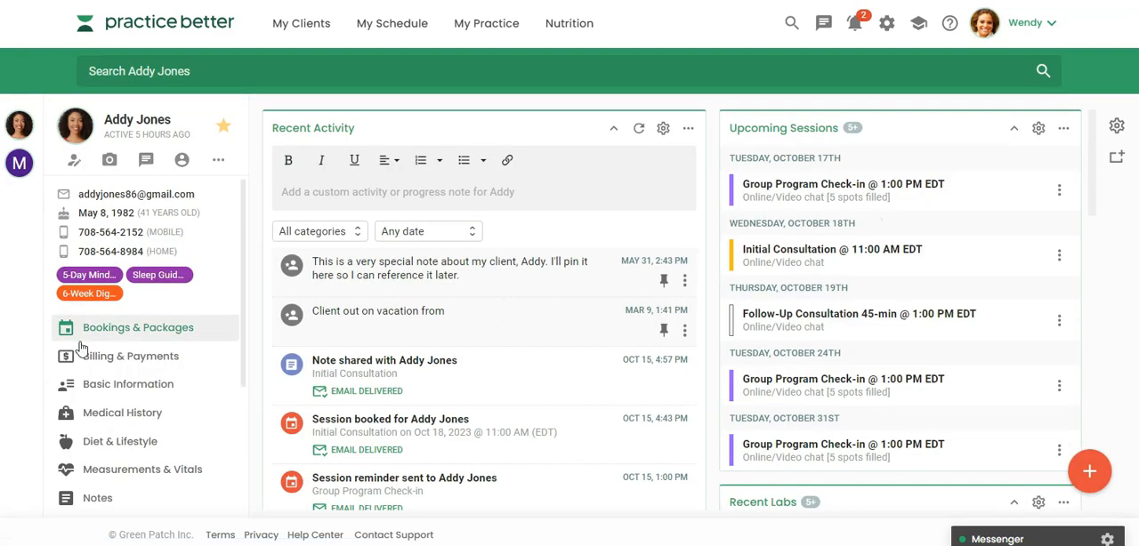
pyautogui.scroll(-2, 81, 347)
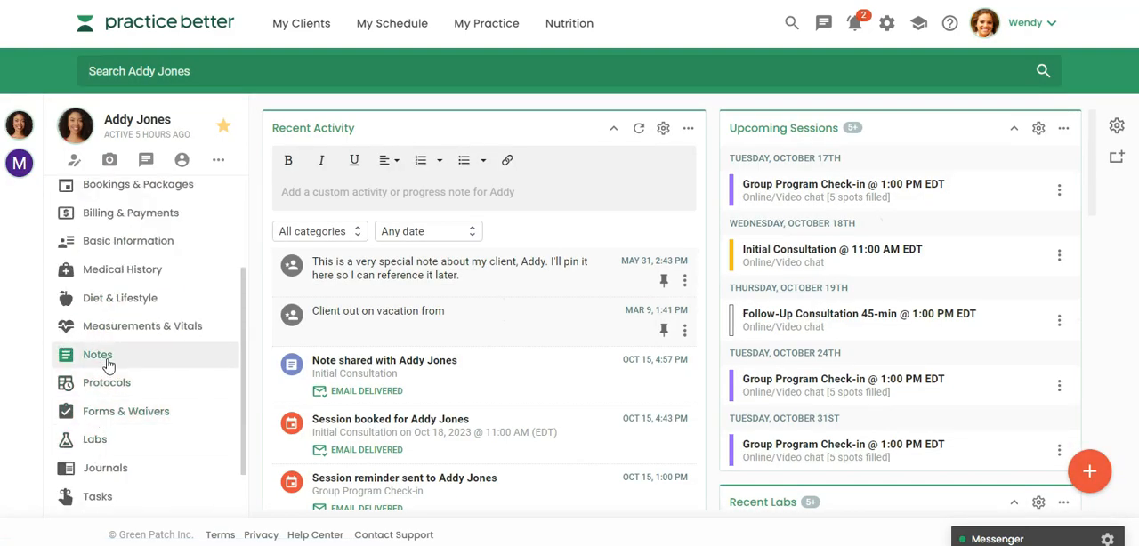
pyautogui.click(100, 355)
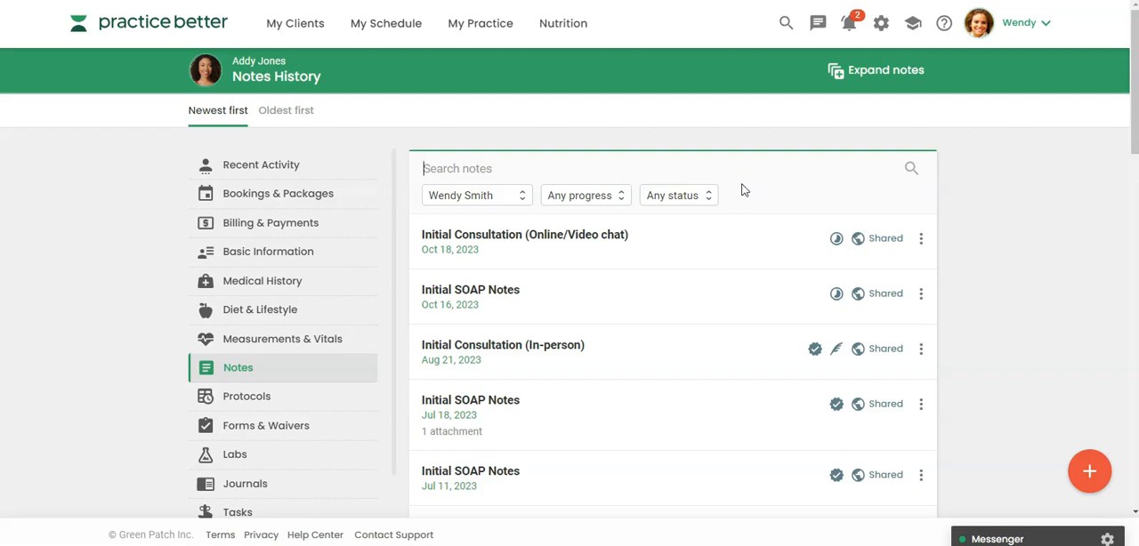
# Filter the notes history to In progress notes and open the Initial Consultation (Online/Video chat) note dated Oct 18, 2023
pyautogui.click(591, 197)
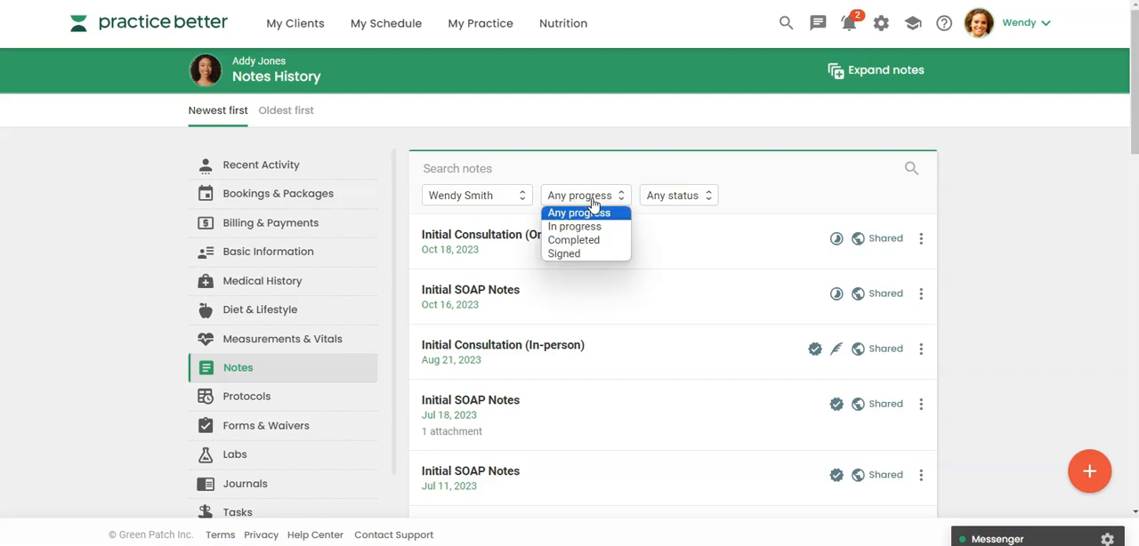
pyautogui.click(594, 240)
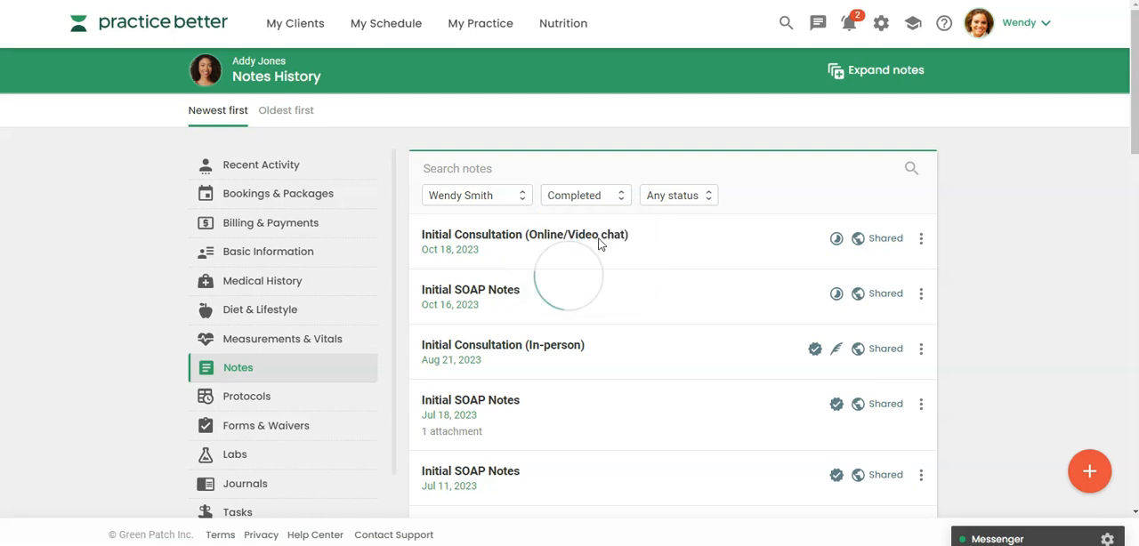
pyautogui.click(585, 196)
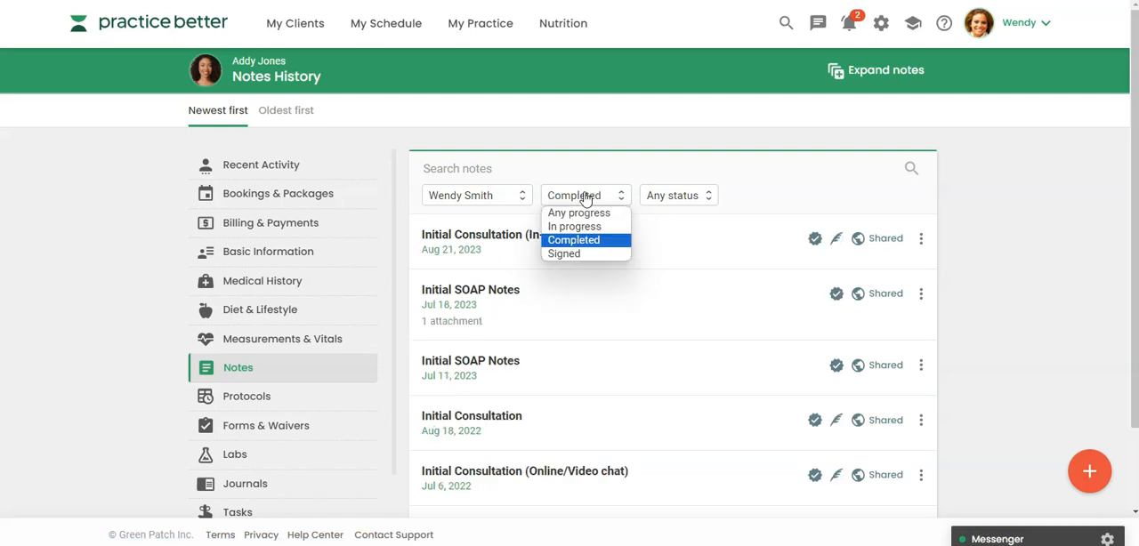
pyautogui.click(580, 228)
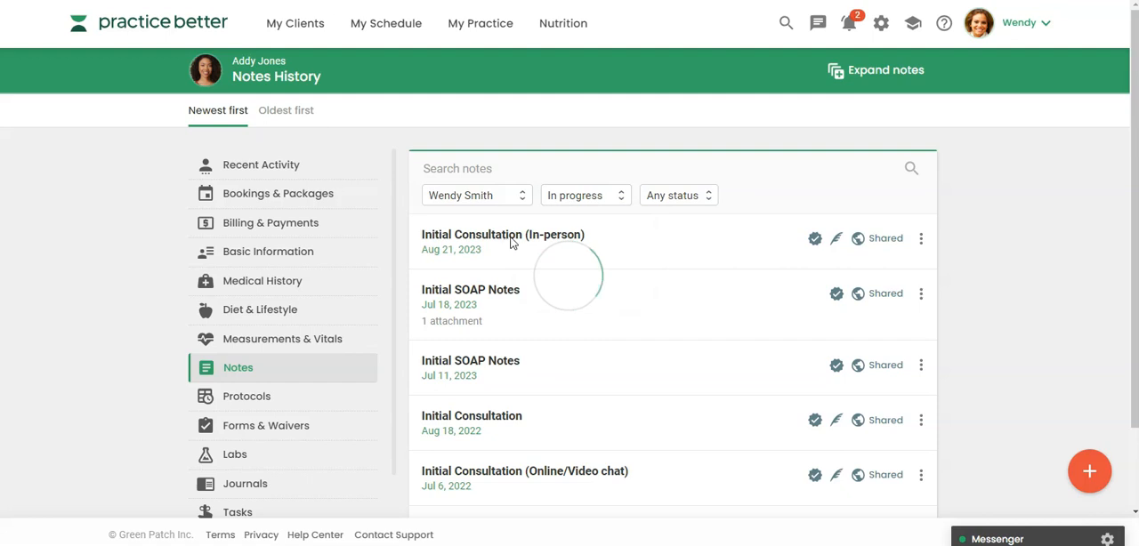
pyautogui.click(678, 196)
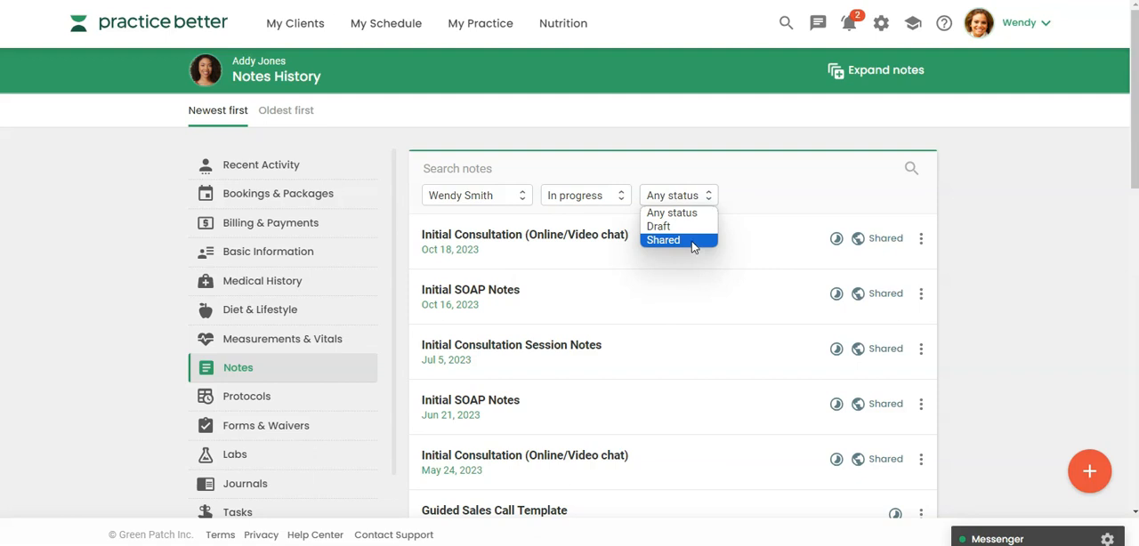
pyautogui.click(538, 236)
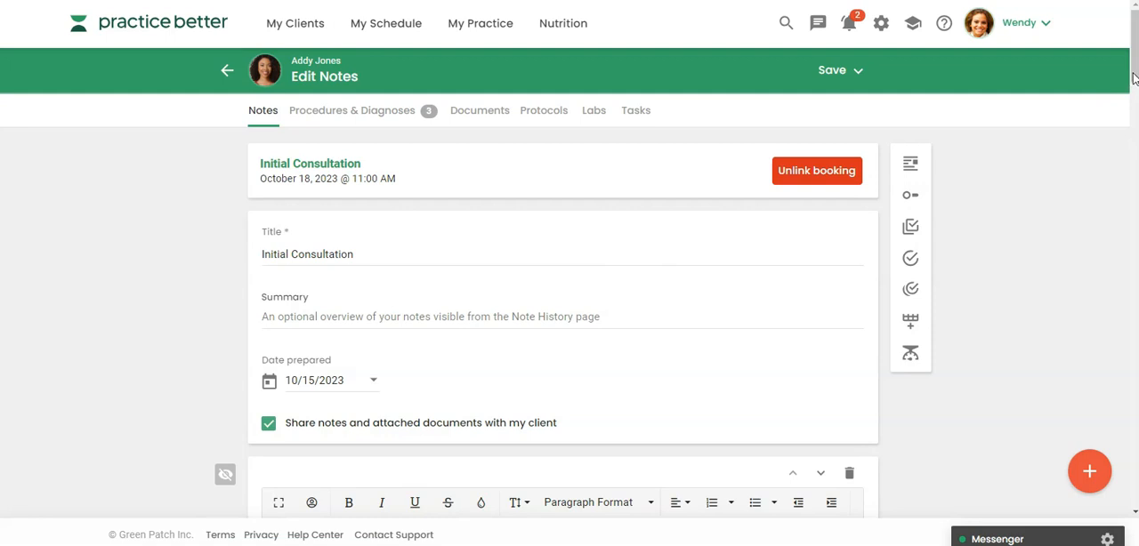
# Insert the Sufficient Water Intake snippet under Lifestyle in the note's Plan section and remove the empty bullet above it
pyautogui.moveTo(1132, 78)
pyautogui.mouseDown()
pyautogui.moveTo(1128, 387)
pyautogui.moveTo(1128, 374)
pyautogui.mouseUp()
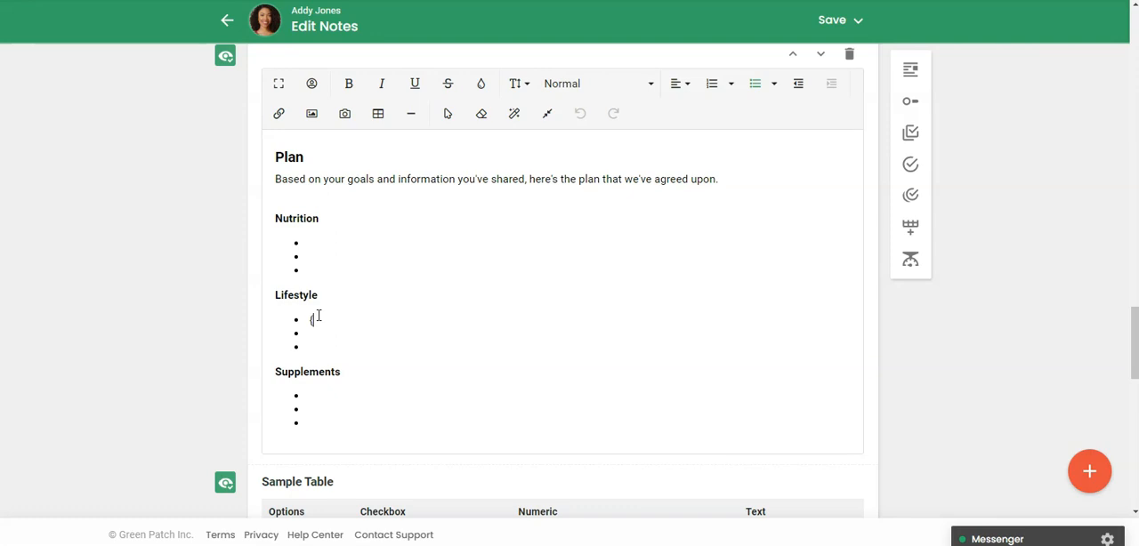
pyautogui.write('{{')
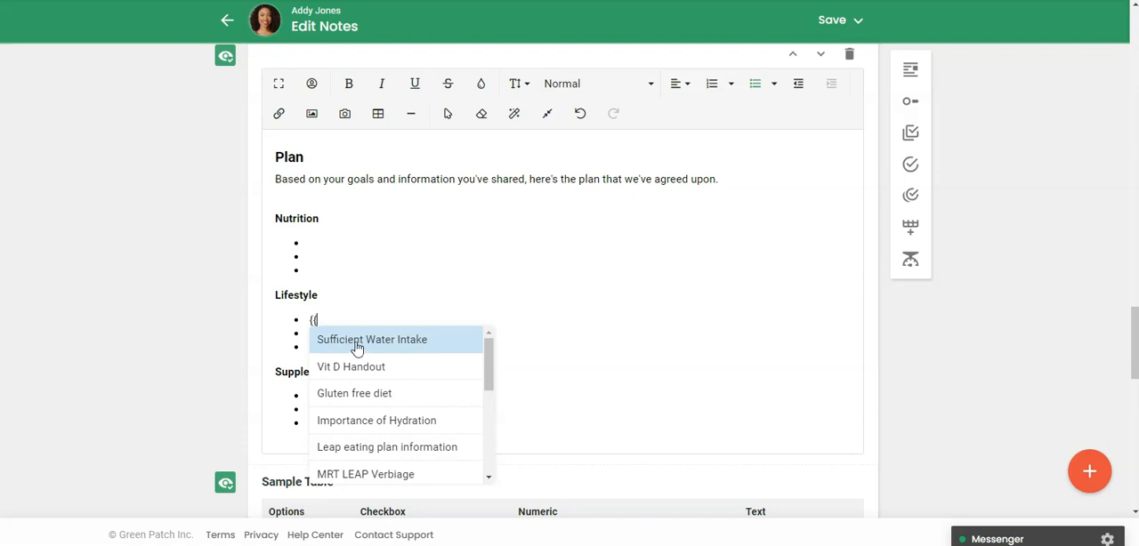
pyautogui.click(412, 346)
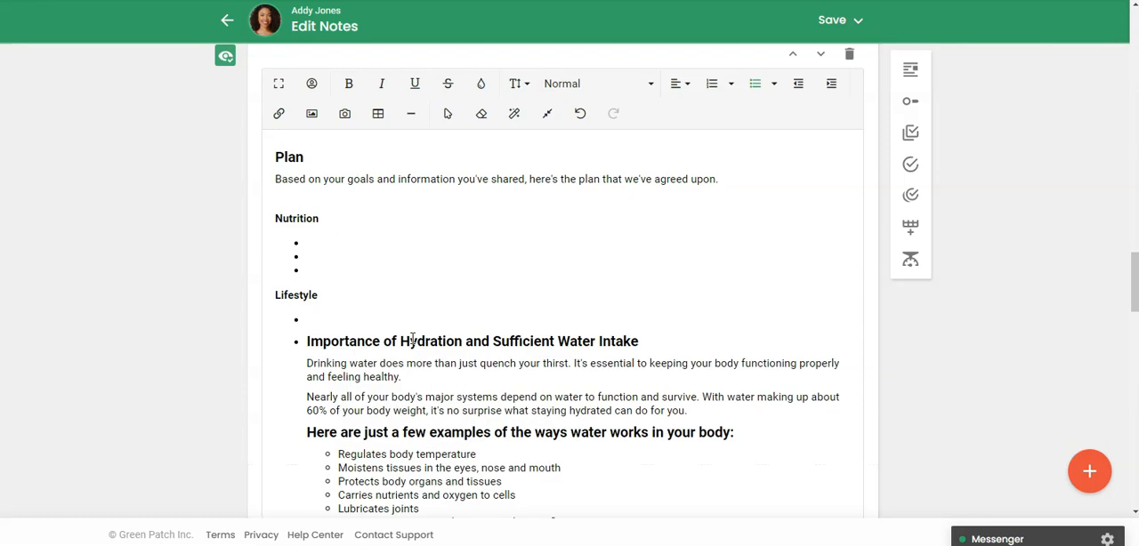
pyautogui.click(362, 318)
pyautogui.press('BackSpace')
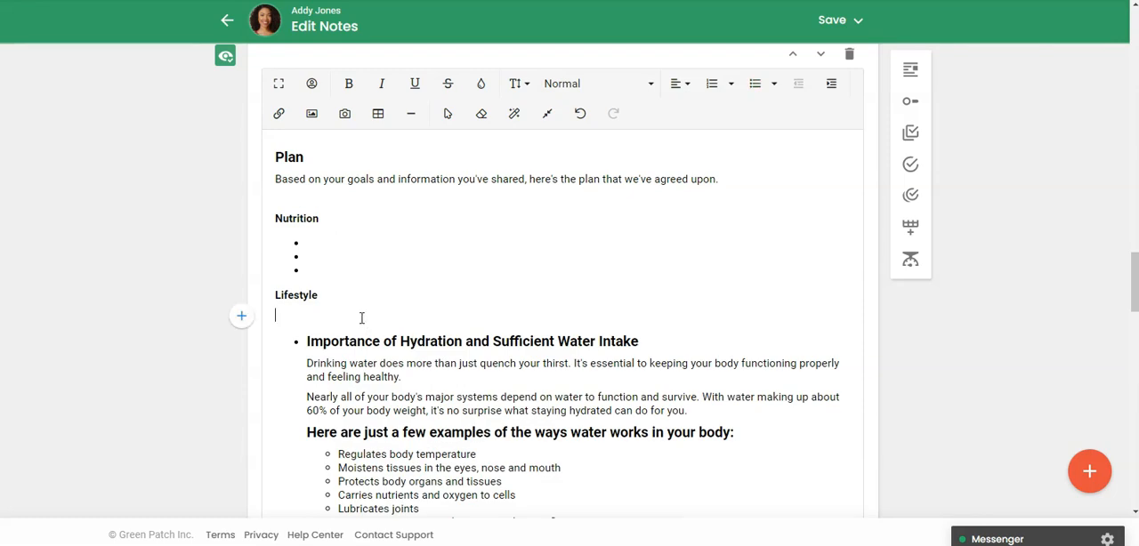
# Try to create a snippet from the note text running from the Importance of Hydration heading to the "Dissolves minerals and nutrients" bullet
pyautogui.scroll(-5, 361, 318)
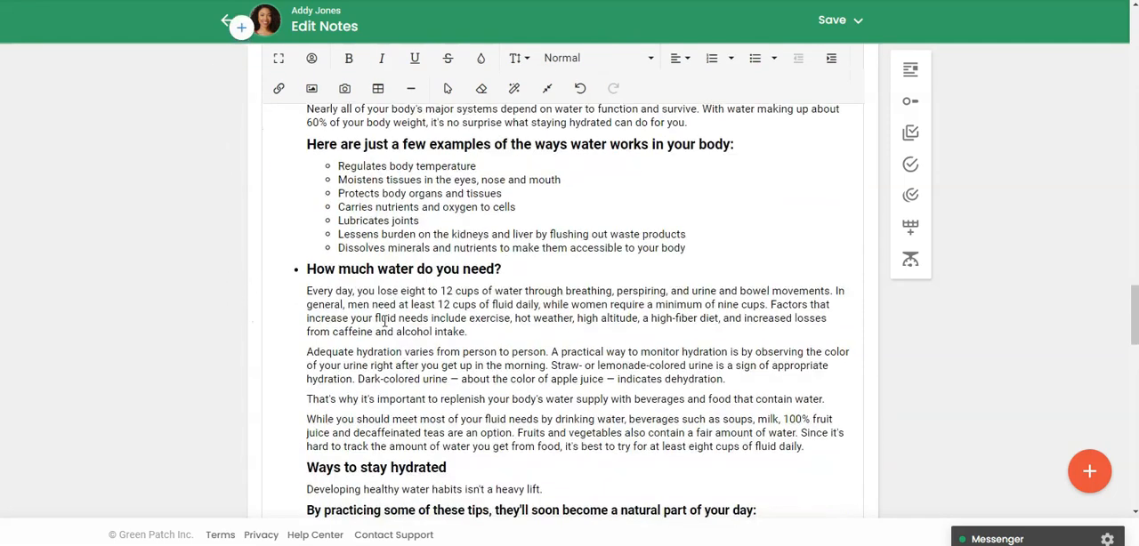
pyautogui.scroll(-3, 385, 322)
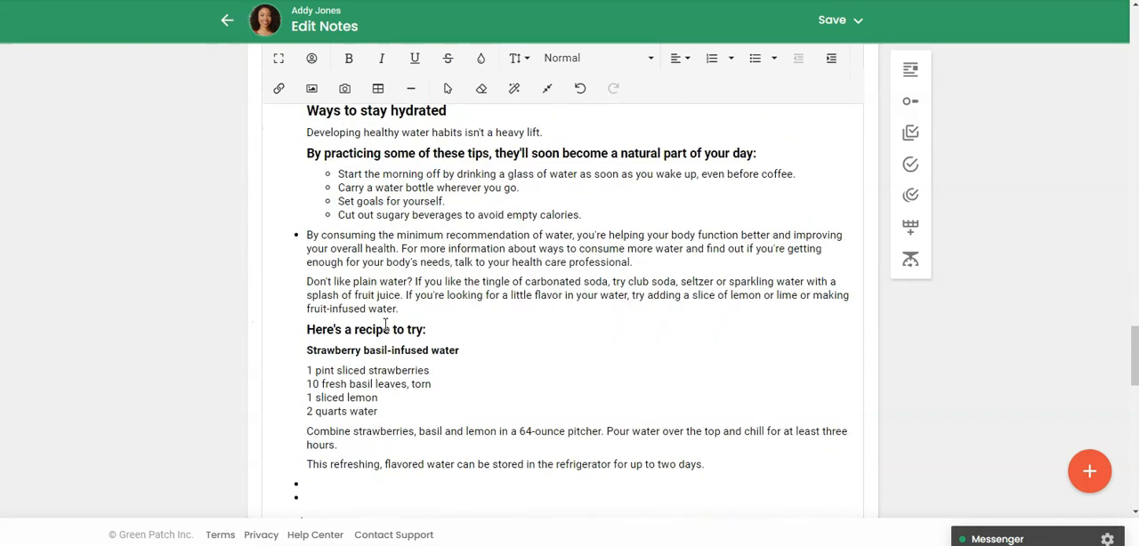
pyautogui.scroll(3, 386, 324)
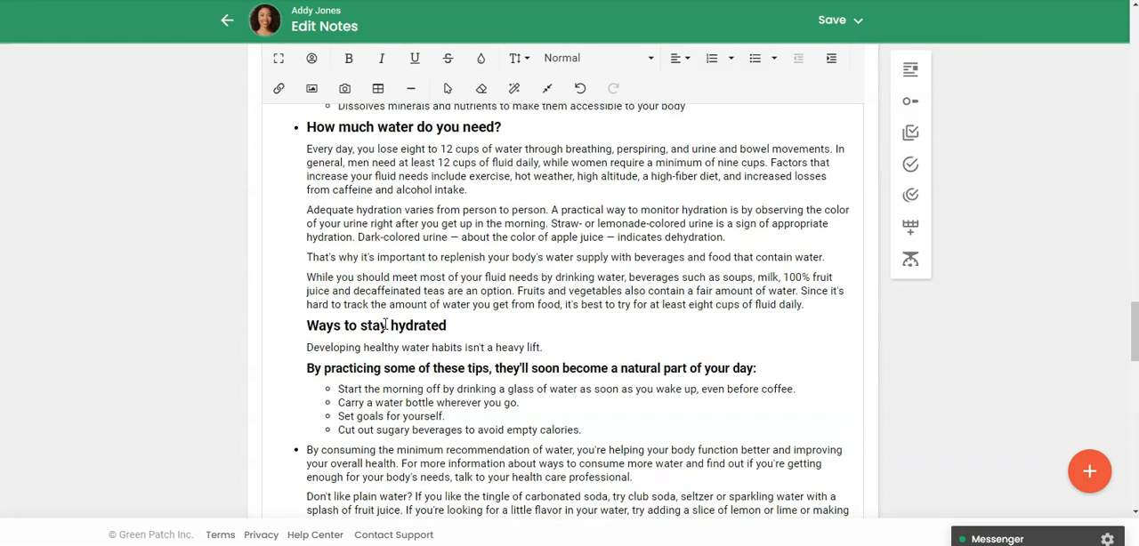
pyautogui.scroll(4, 388, 322)
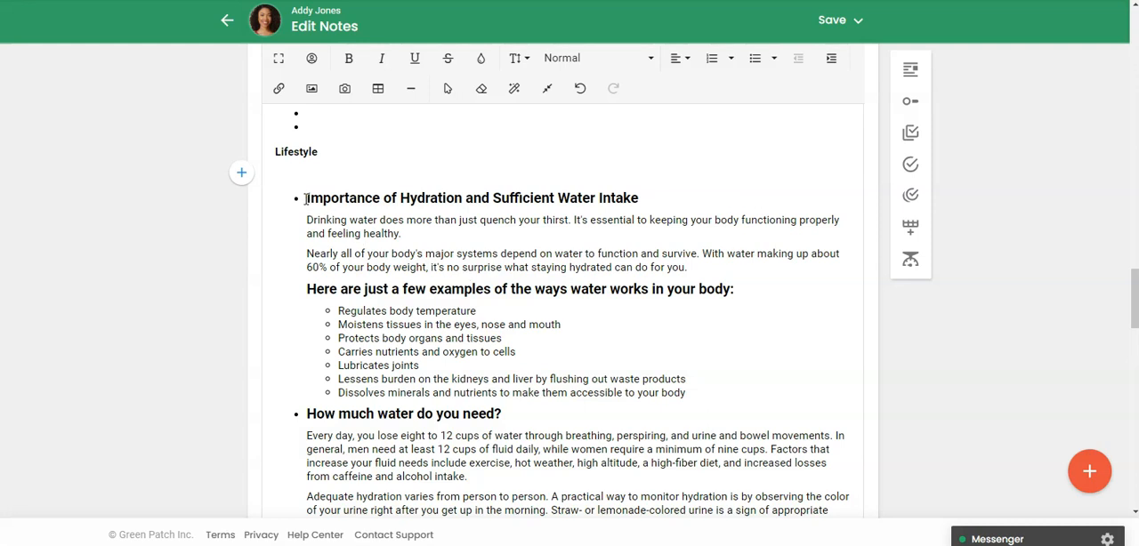
pyautogui.moveTo(305, 198); pyautogui.dragTo(703, 396)
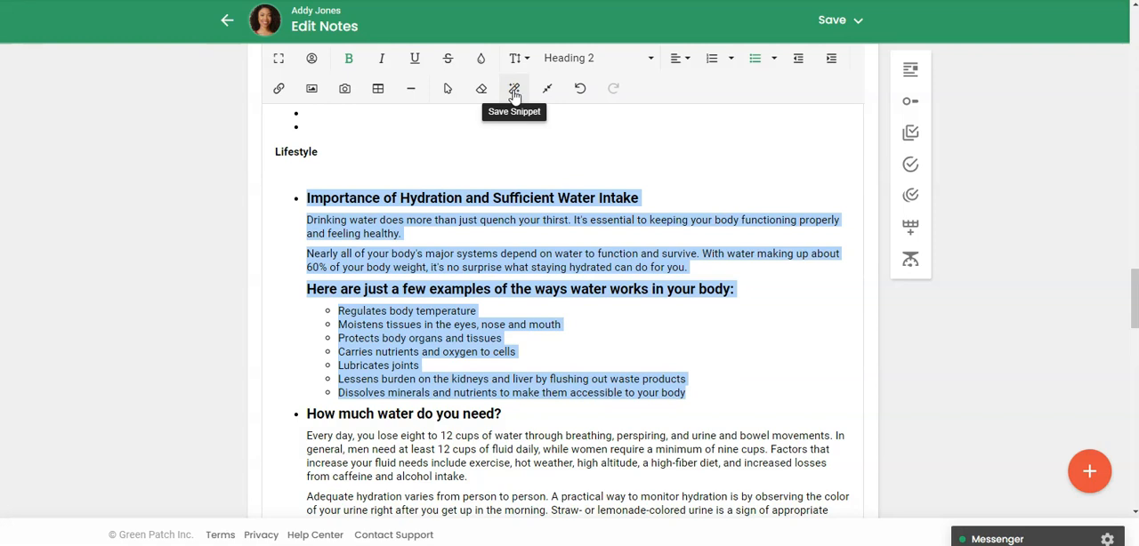
pyautogui.click(514, 95)
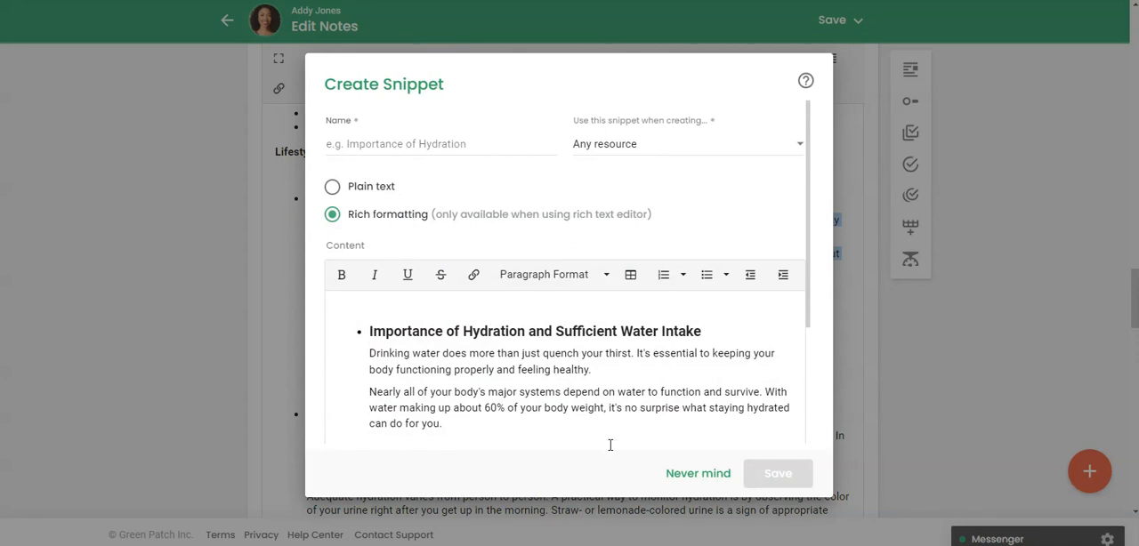
pyautogui.click(672, 475)
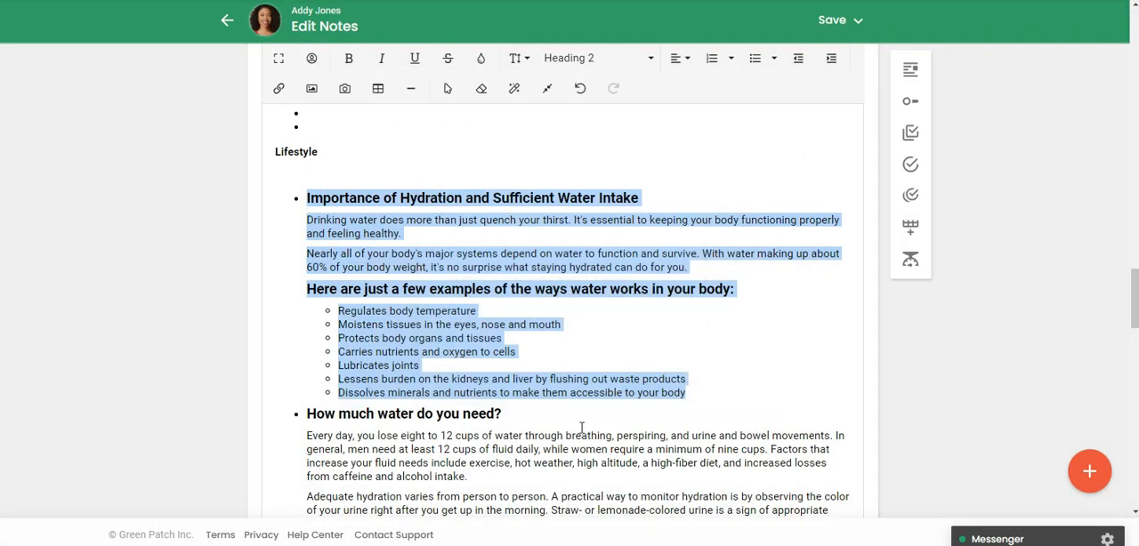
pyautogui.click(548, 354)
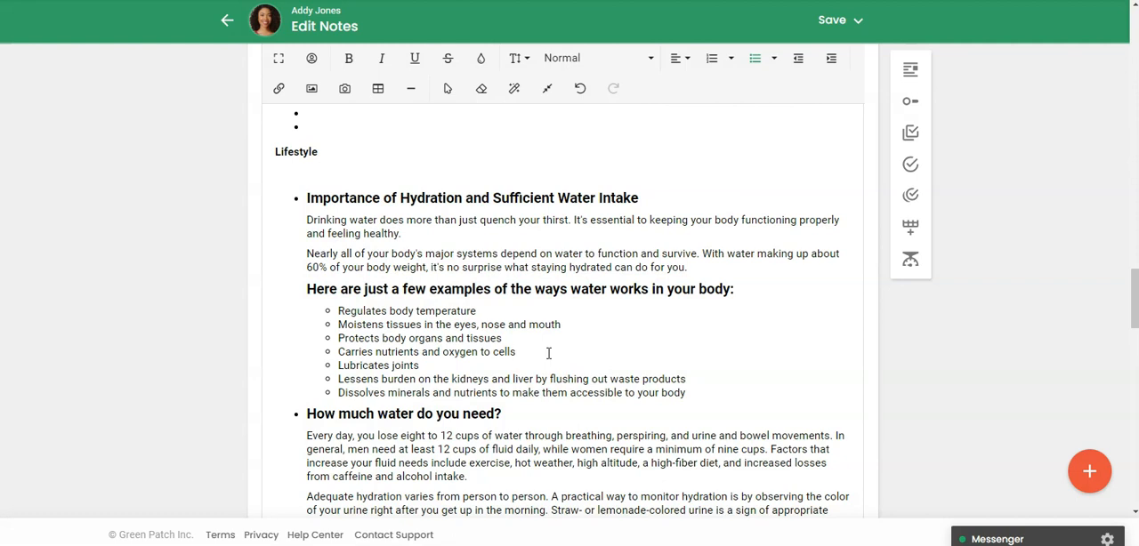
# Leave the note without saving, discarding its unsaved changes, and return to the client's notes history
pyautogui.scroll(15, 548, 353)
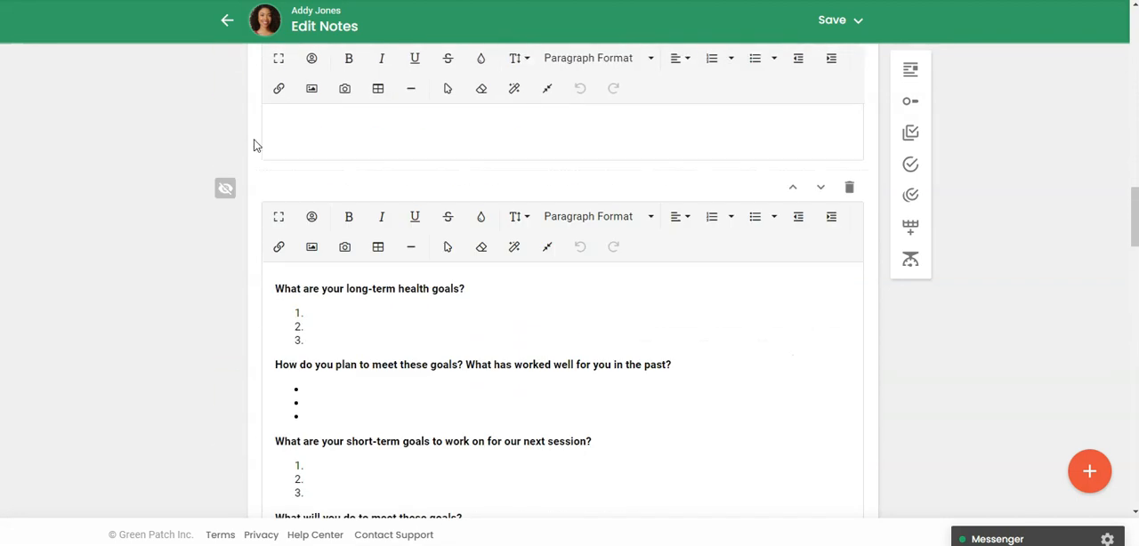
pyautogui.click(226, 22)
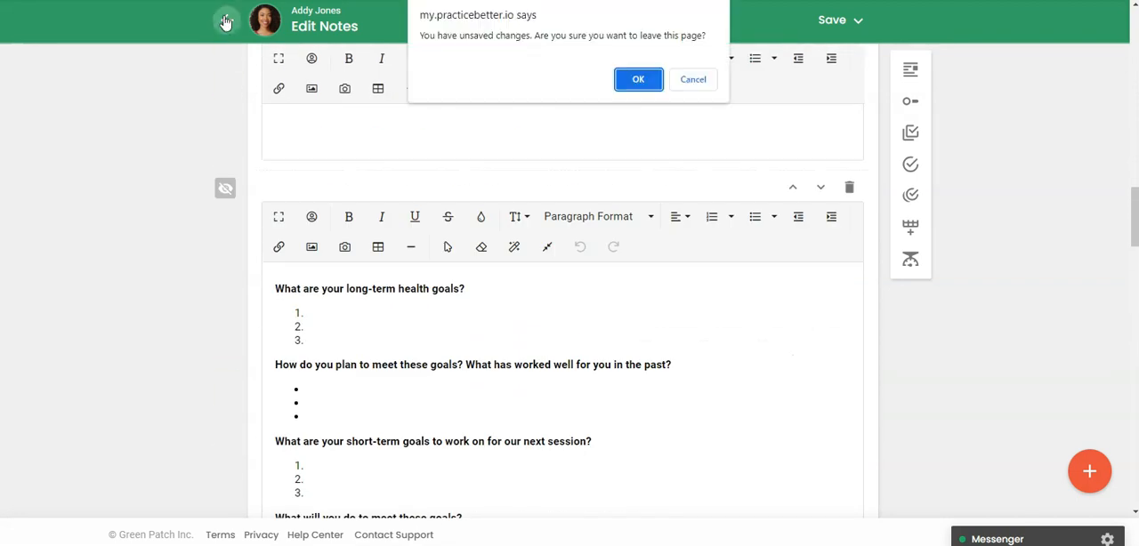
pyautogui.click(635, 77)
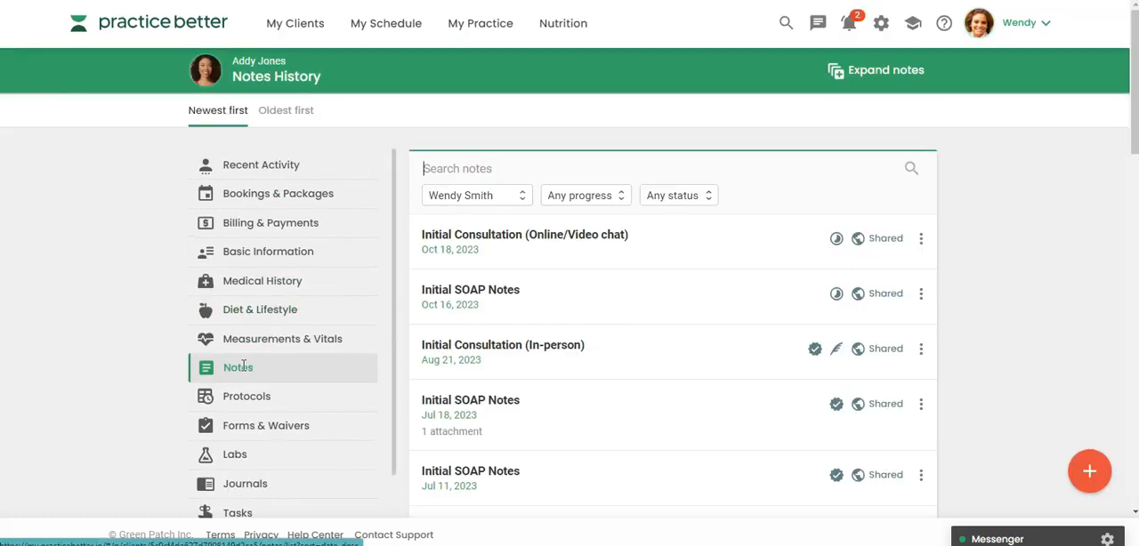
# Check the version history of the Initial Consultation note dated Oct 18, 2023 and view the in-person consultation note dated Aug 21, 2023
pyautogui.click(922, 242)
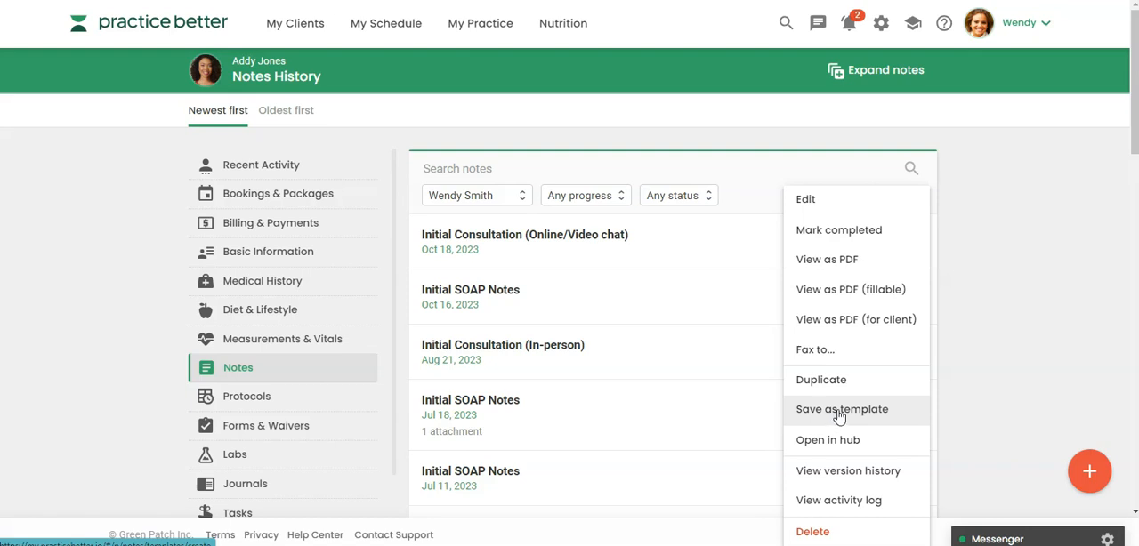
pyautogui.click(822, 476)
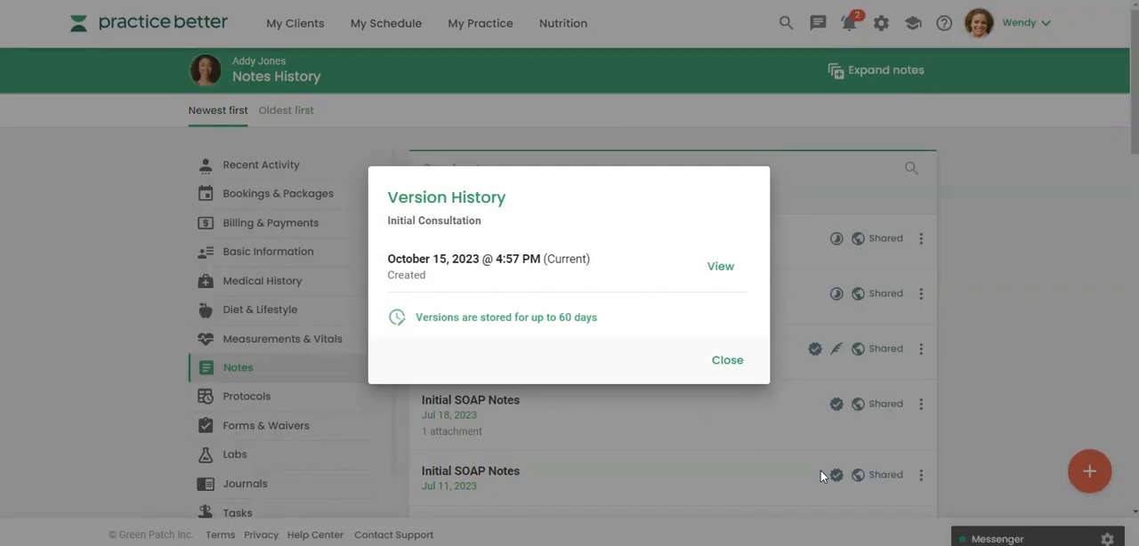
pyautogui.click(728, 360)
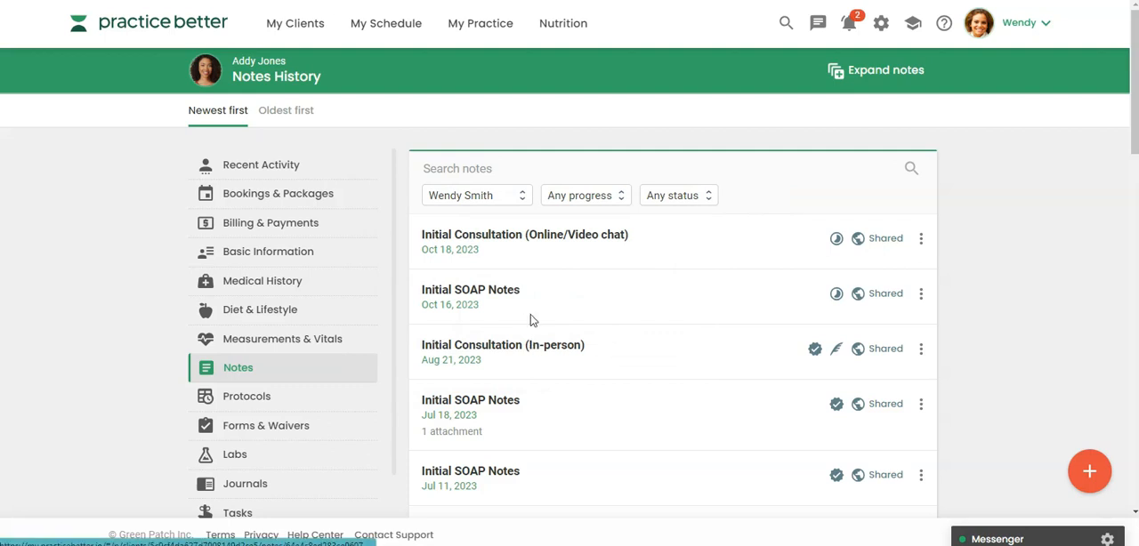
pyautogui.click(560, 197)
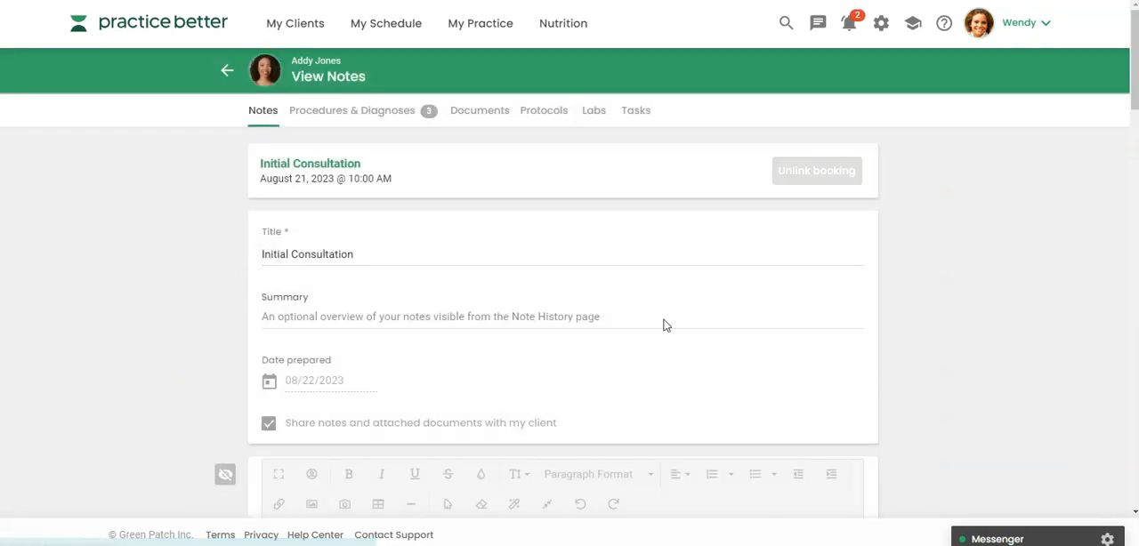
pyautogui.click(225, 71)
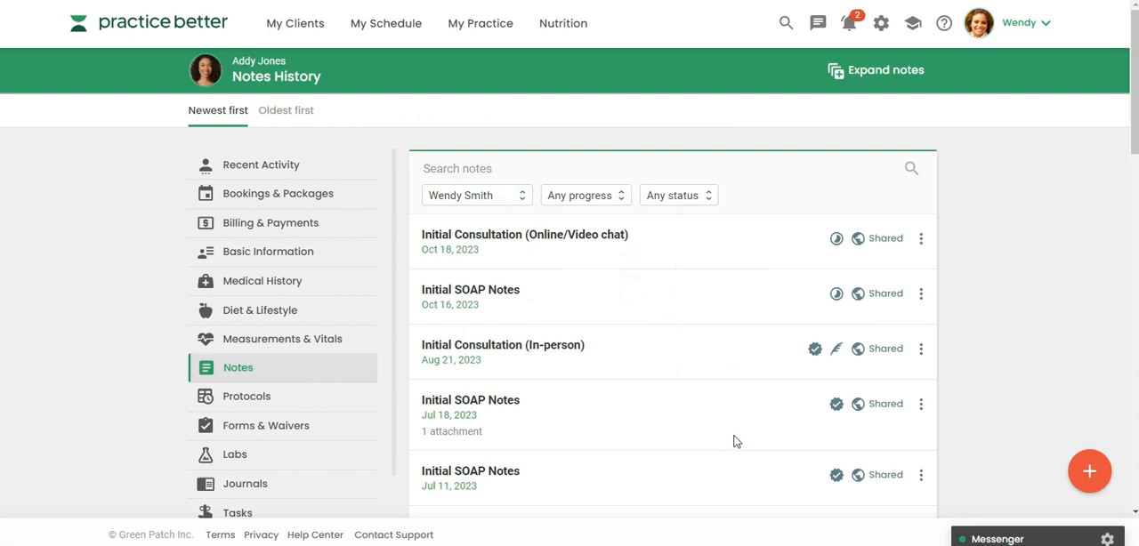
# Open the version history of the Initial SOAP Notes dated Oct 16, 2023 and try to restore the October 14, 2023 8:10 PM version
pyautogui.click(921, 294)
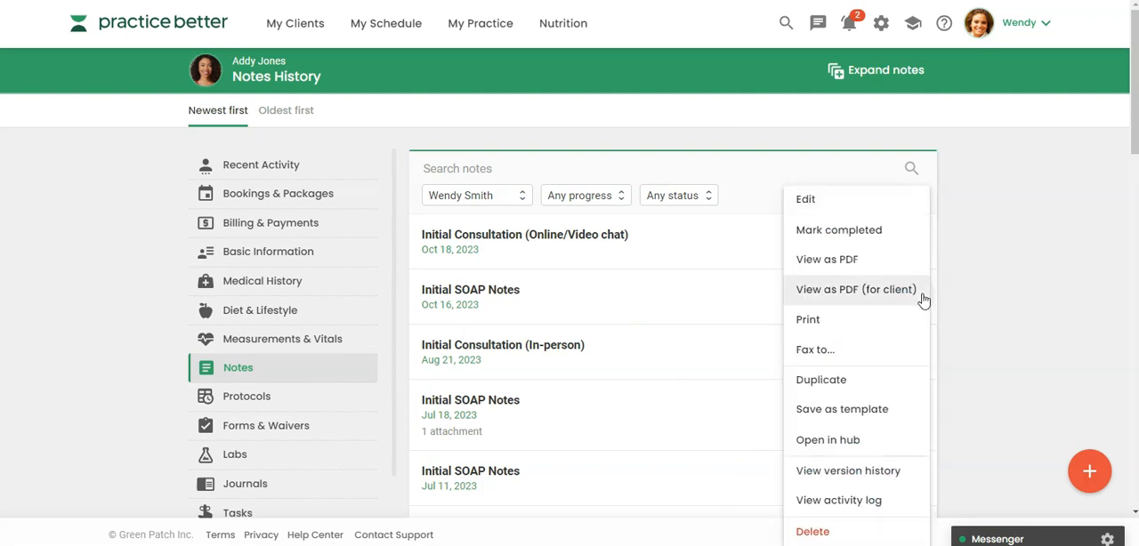
pyautogui.click(833, 475)
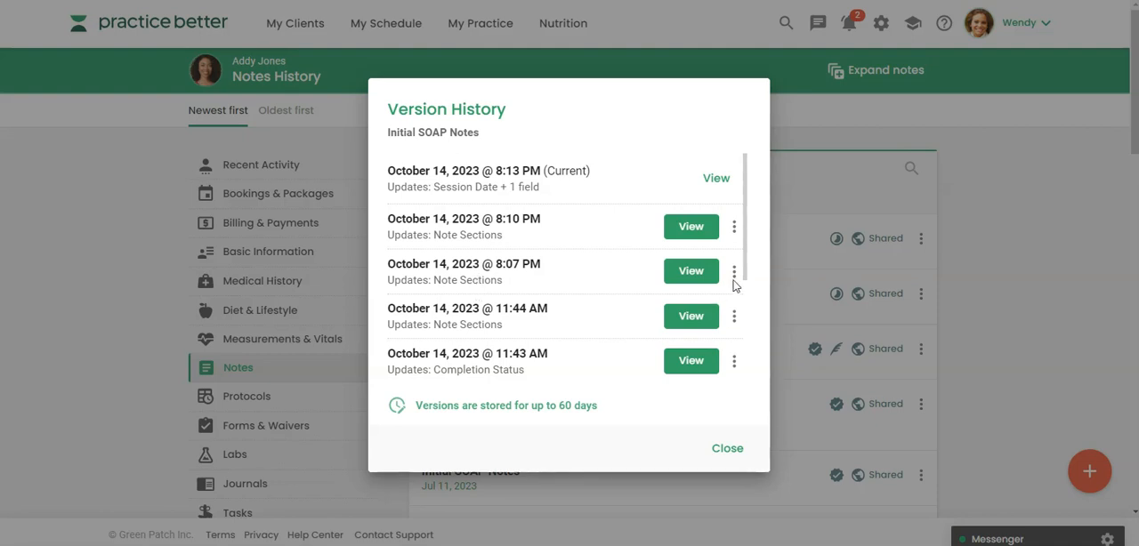
pyautogui.scroll(-2, 744, 267)
pyautogui.scroll(2, 738, 244)
pyautogui.click(734, 227)
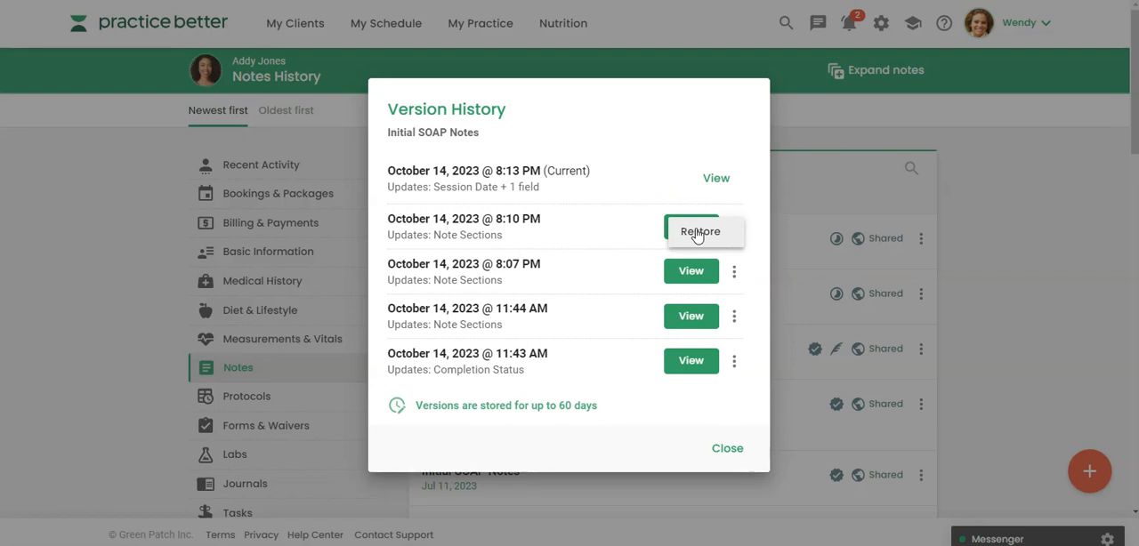
pyautogui.click(699, 233)
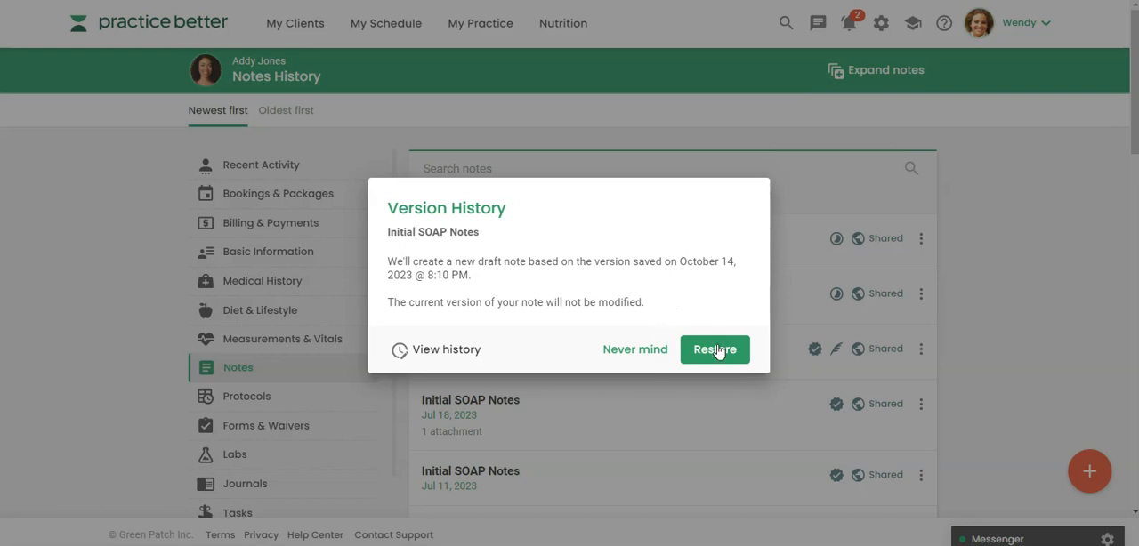
pyautogui.click(634, 351)
# Review the saved versions of the Oct 16, 2023 Initial SOAP Notes again and examine the actions available for that note
pyautogui.click(922, 295)
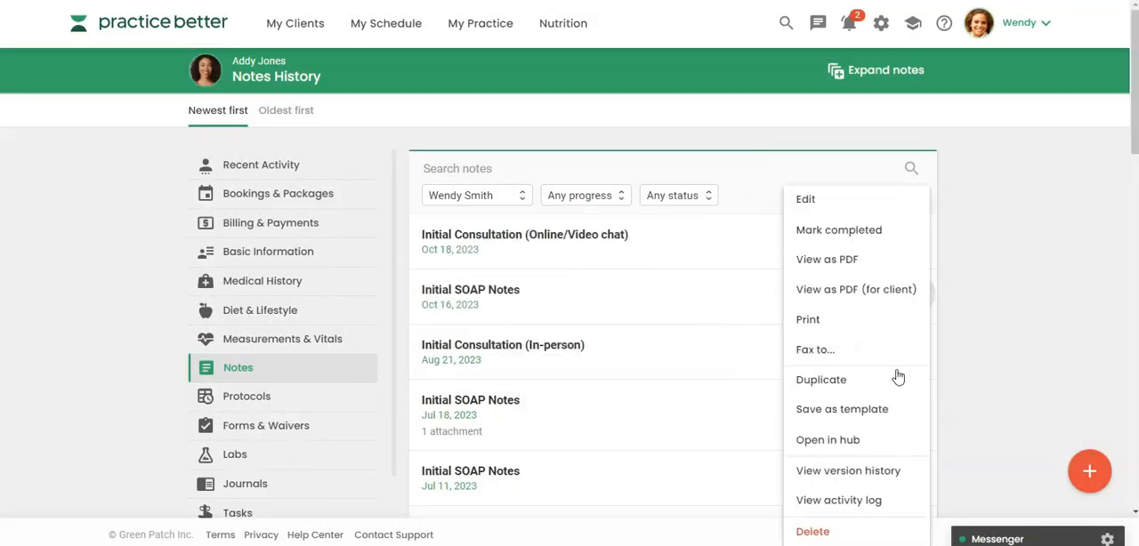
pyautogui.click(879, 400)
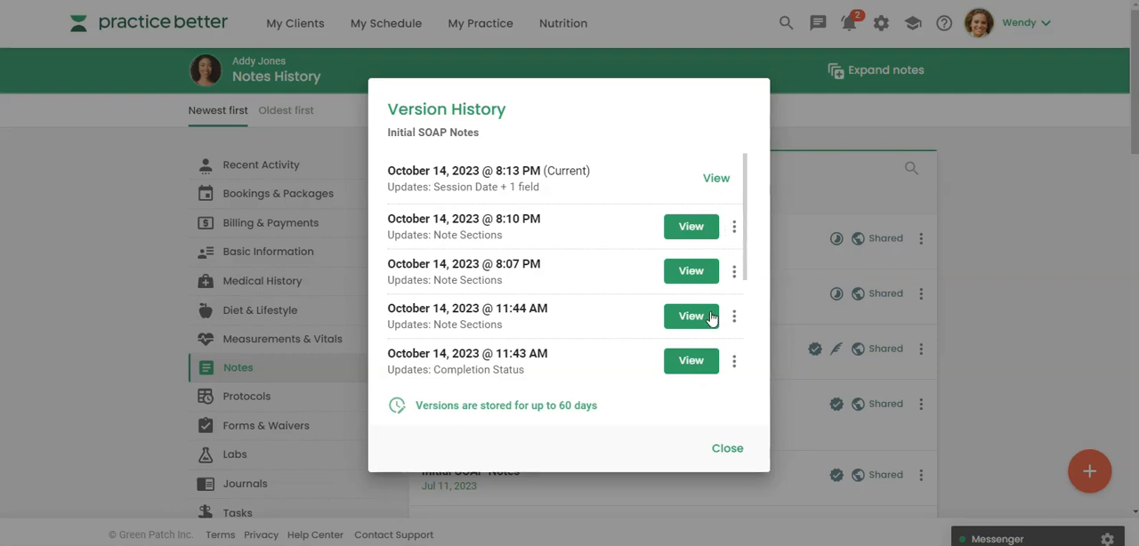
pyautogui.click(723, 454)
pyautogui.click(921, 293)
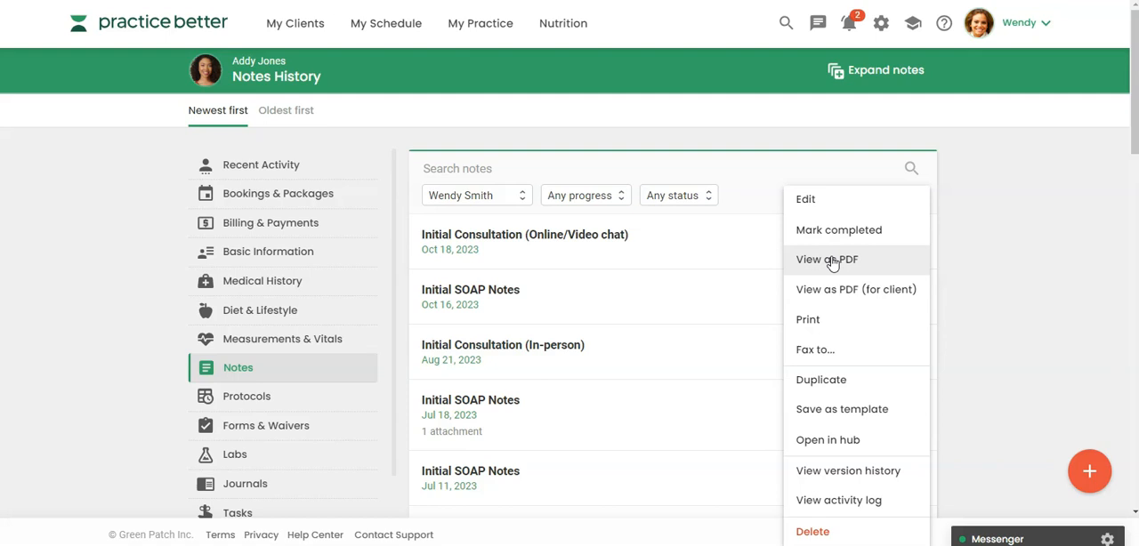
pyautogui.click(992, 330)
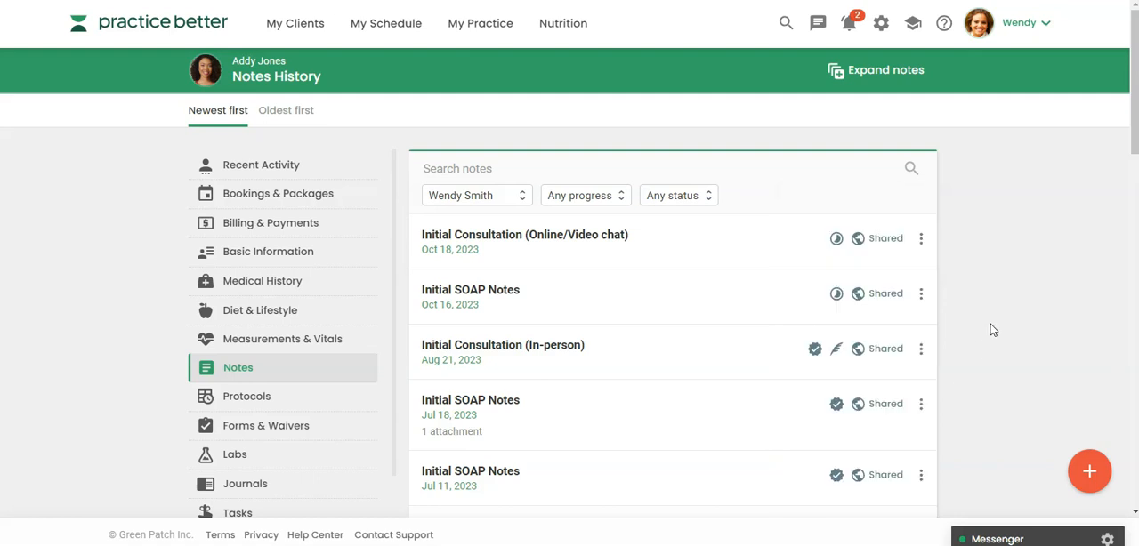